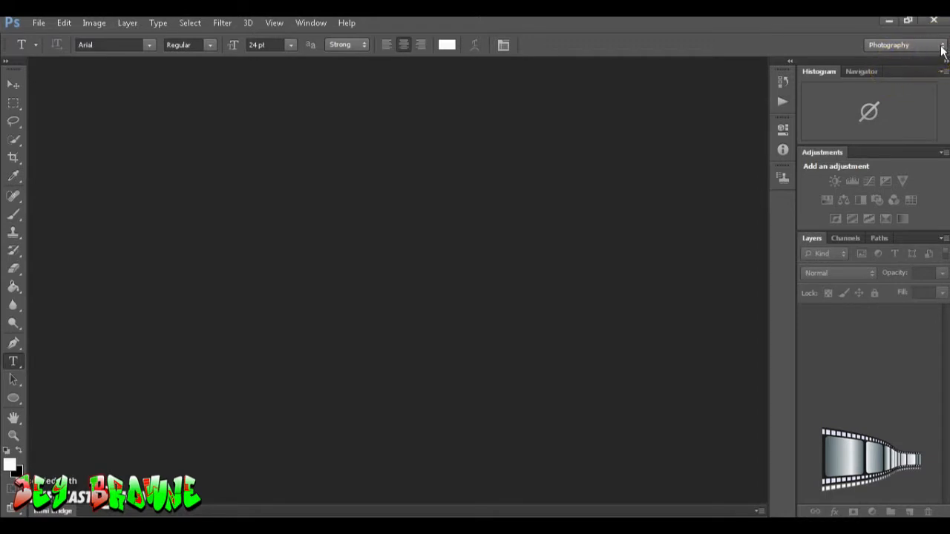
# Switch to the Motion workspace and add the "Photography Tutorial-3D effect" video clip to the timeline's video track.
pyautogui.click(941, 46)
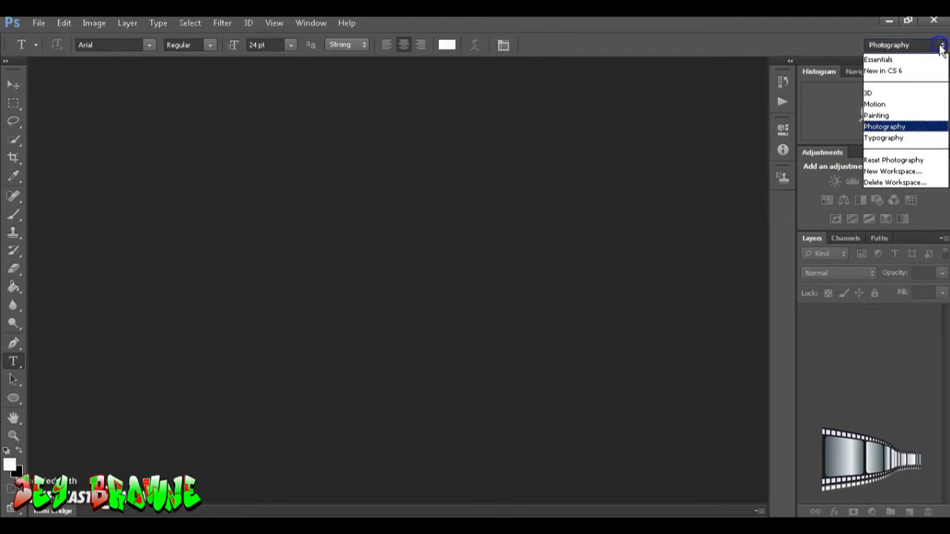
pyautogui.click(883, 105)
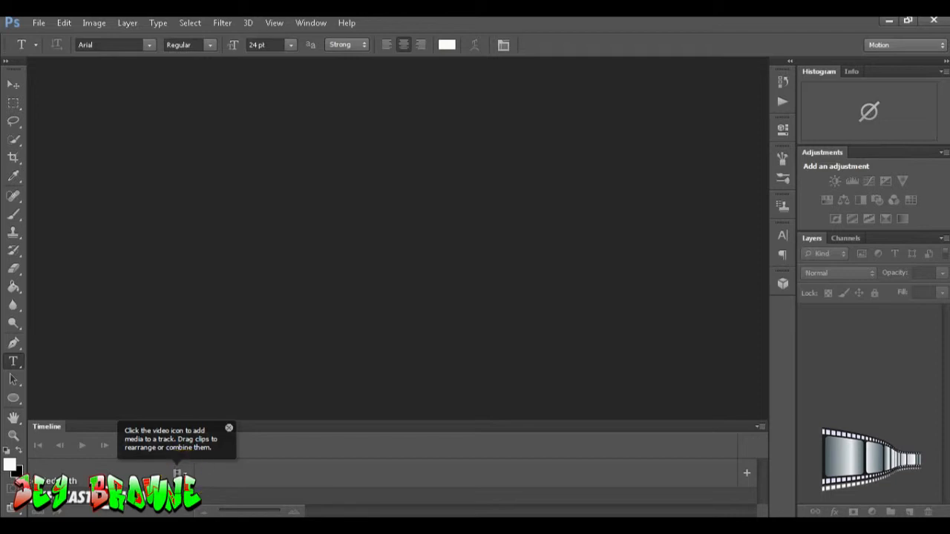
pyautogui.click(178, 472)
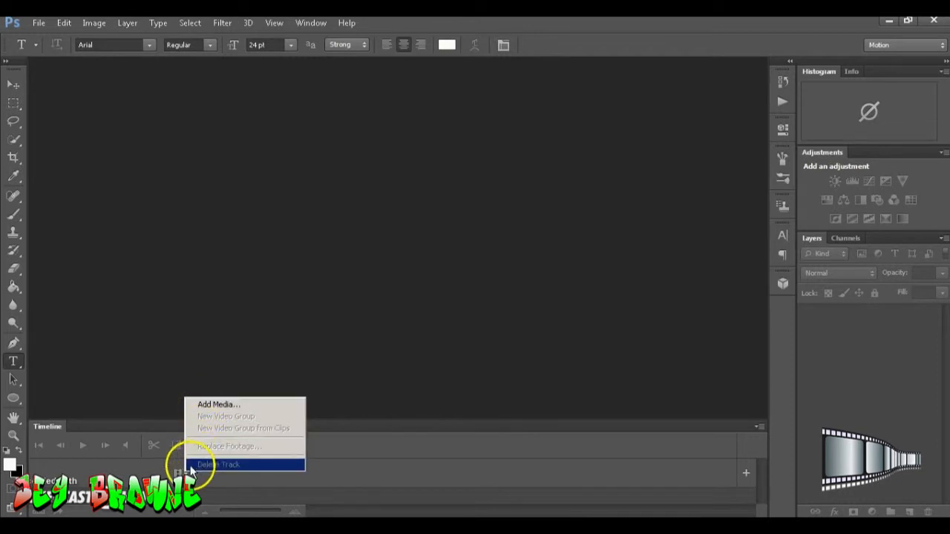
pyautogui.click(217, 406)
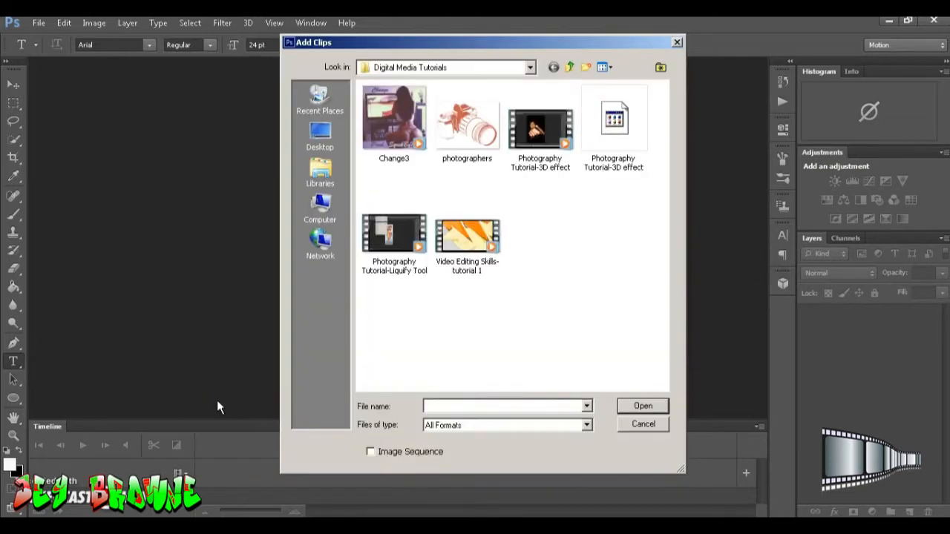
pyautogui.click(552, 133)
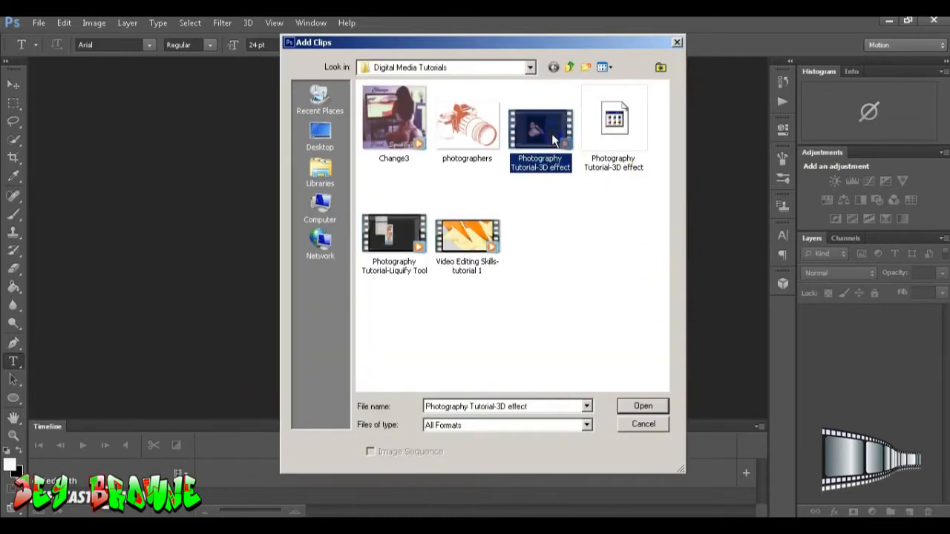
pyautogui.click(643, 406)
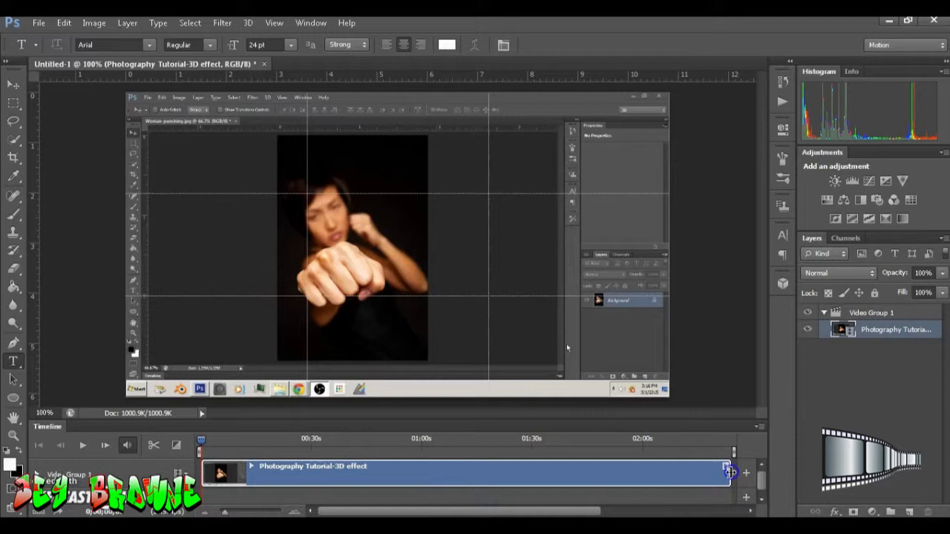
# Try trimming the end and the start of the video clip, and undo both trims.
pyautogui.moveTo(727, 470); pyautogui.dragTo(645, 465)
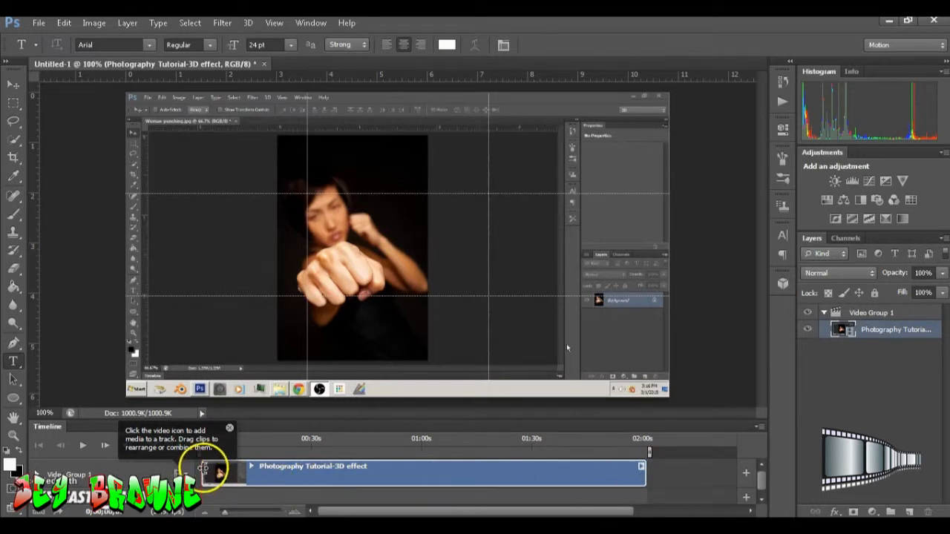
pyautogui.moveTo(204, 475); pyautogui.dragTo(273, 479)
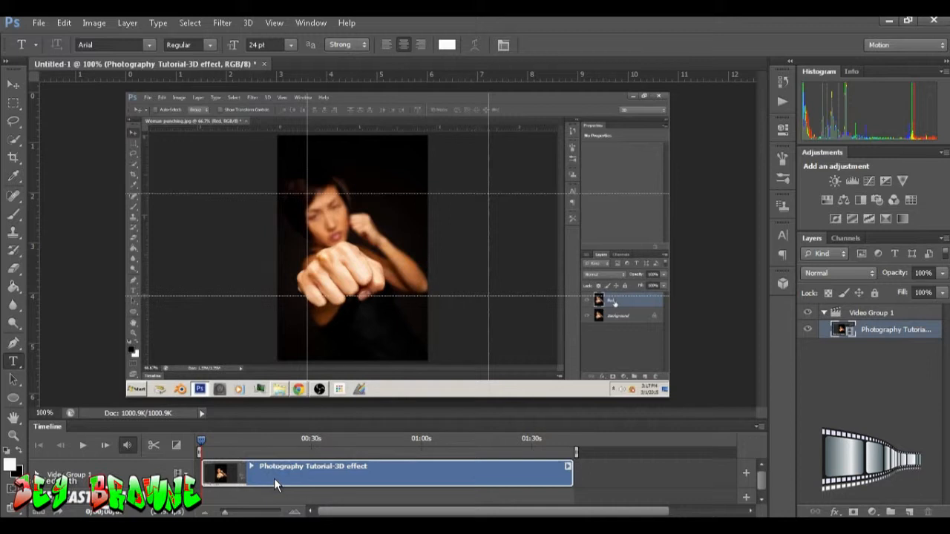
pyautogui.click(64, 23)
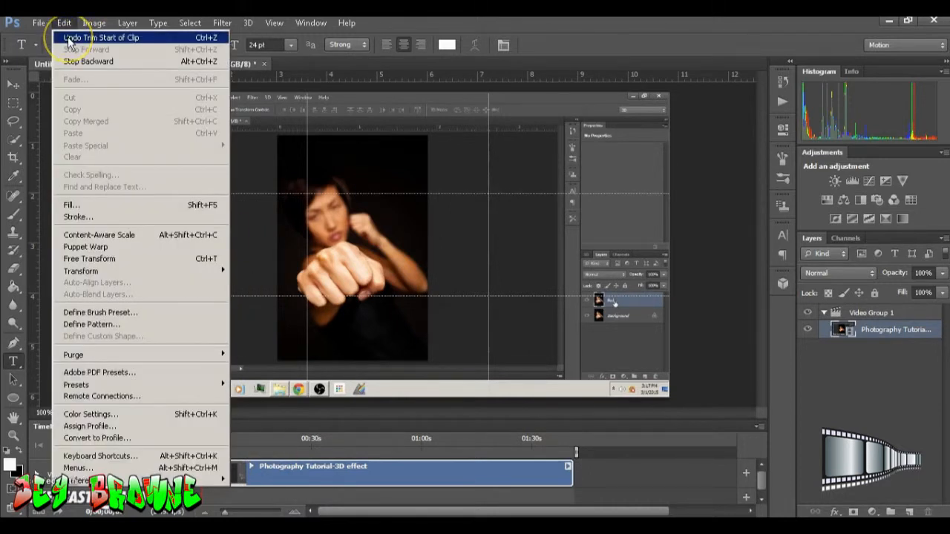
pyautogui.click(69, 38)
pyautogui.click(65, 23)
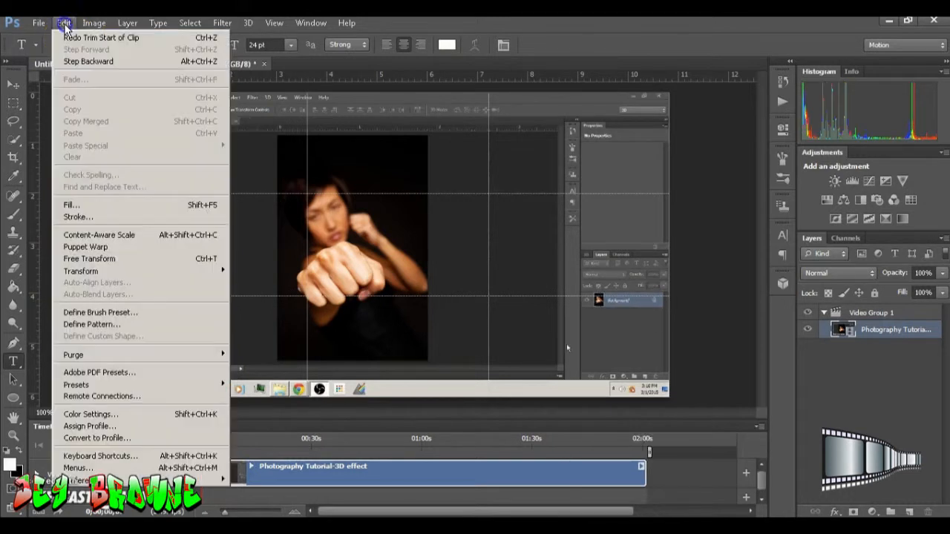
pyautogui.click(81, 62)
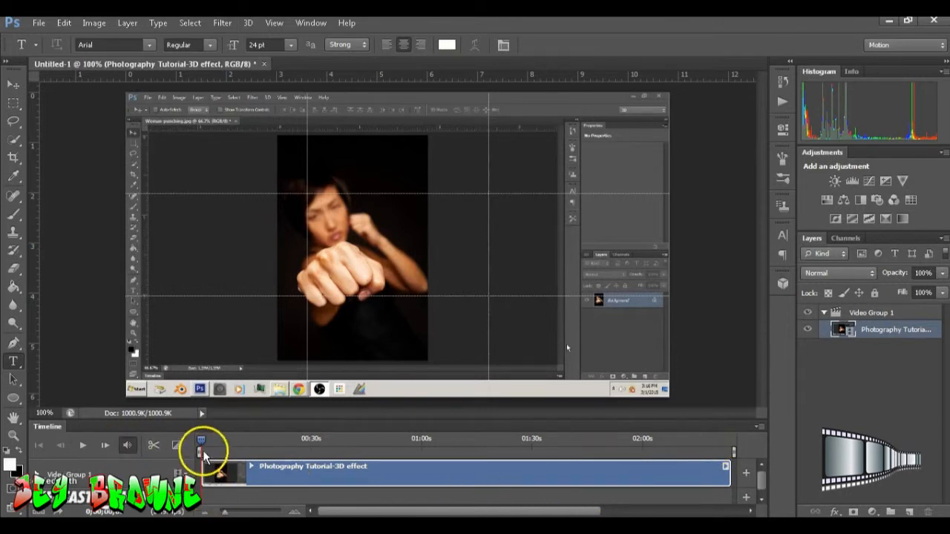
# Preview a short stretch of the video clip from partway in, and return the playhead to the first frame.
pyautogui.moveTo(202, 441); pyautogui.dragTo(229, 436)
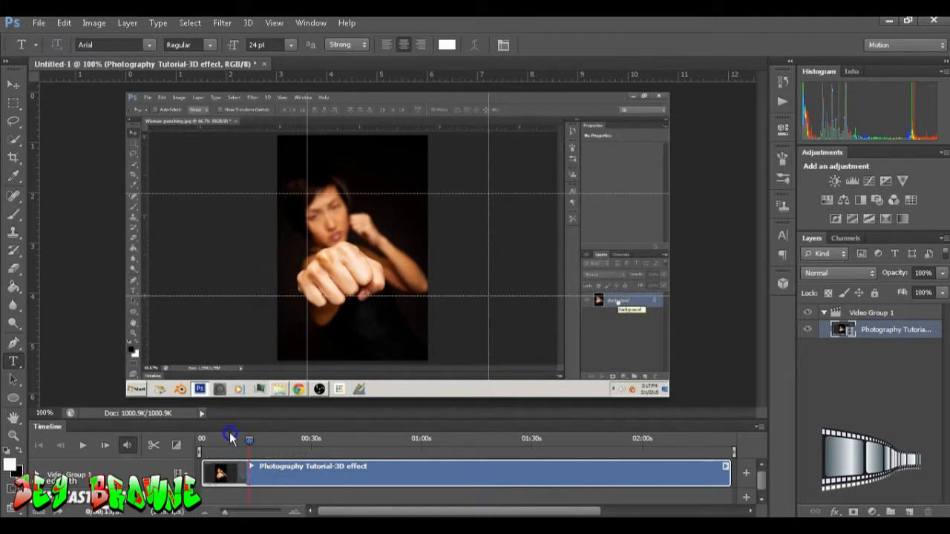
pyautogui.click(88, 448)
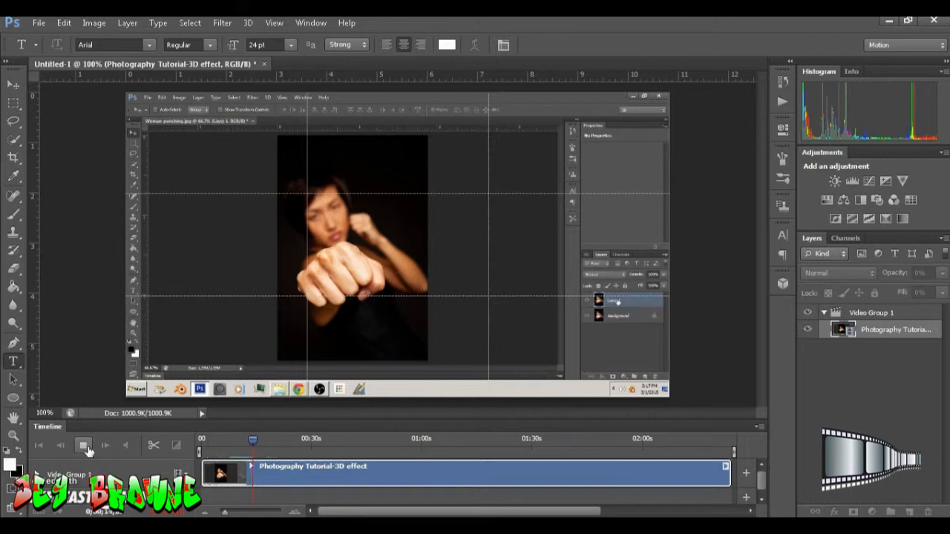
pyautogui.click(84, 446)
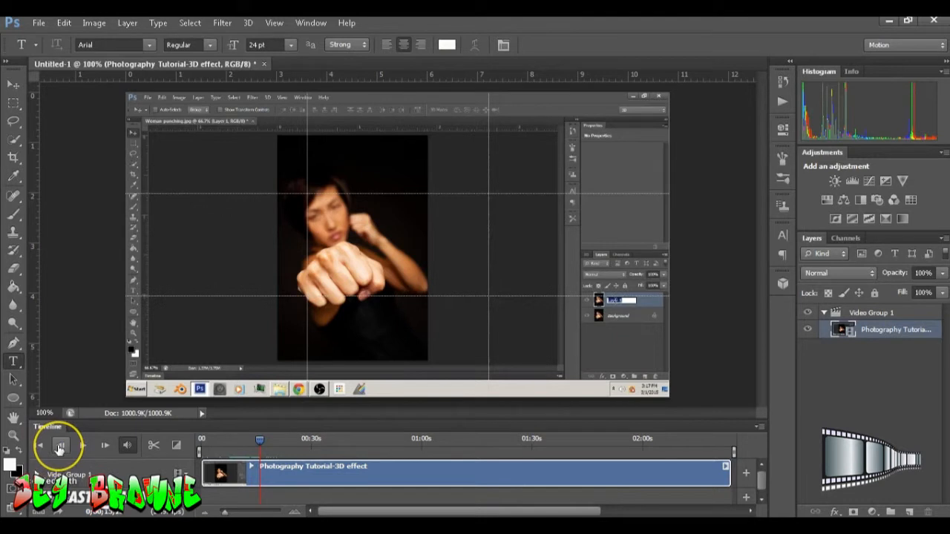
pyautogui.click(106, 446)
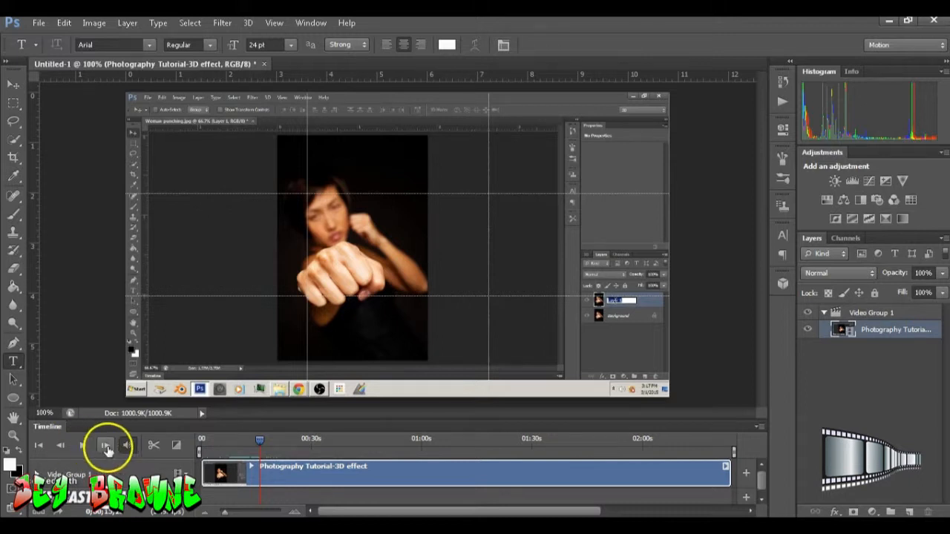
pyautogui.click(38, 446)
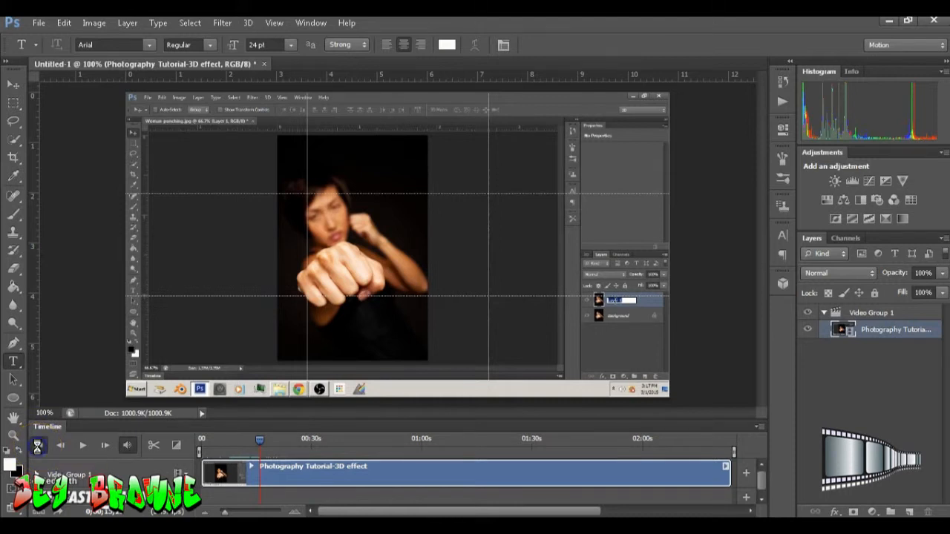
# Add the Change3 audio clip from the Digital Media Tutorials folder to the timeline's audio track.
pyautogui.click(244, 500)
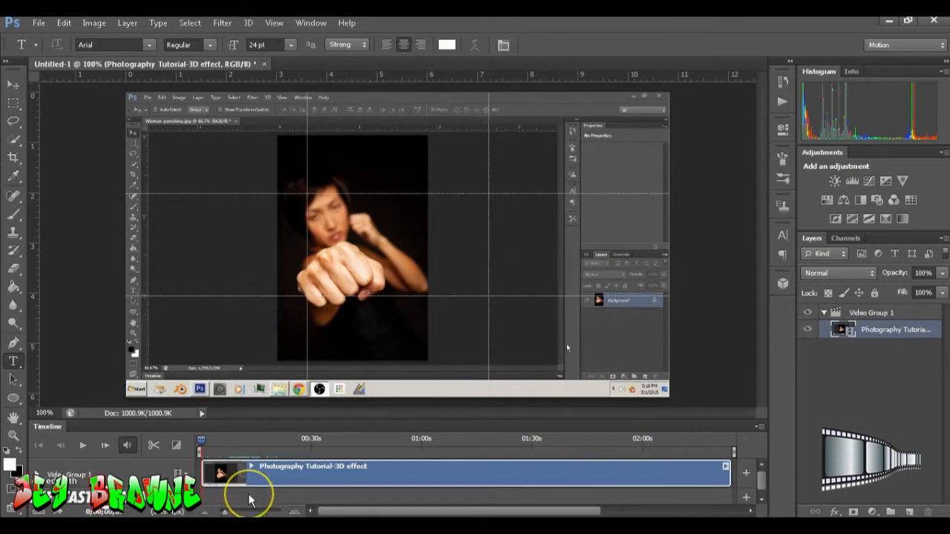
pyautogui.scroll(-1, 249, 496)
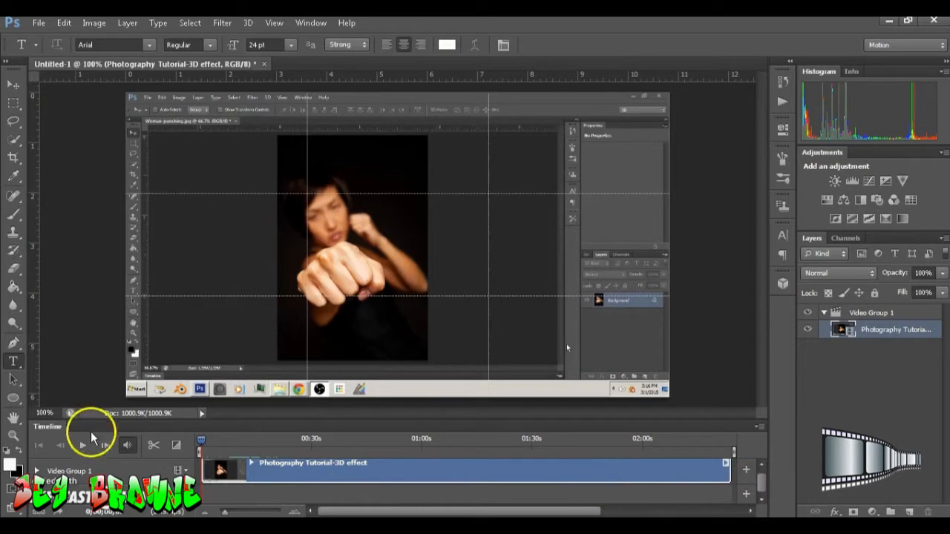
pyautogui.click(193, 490)
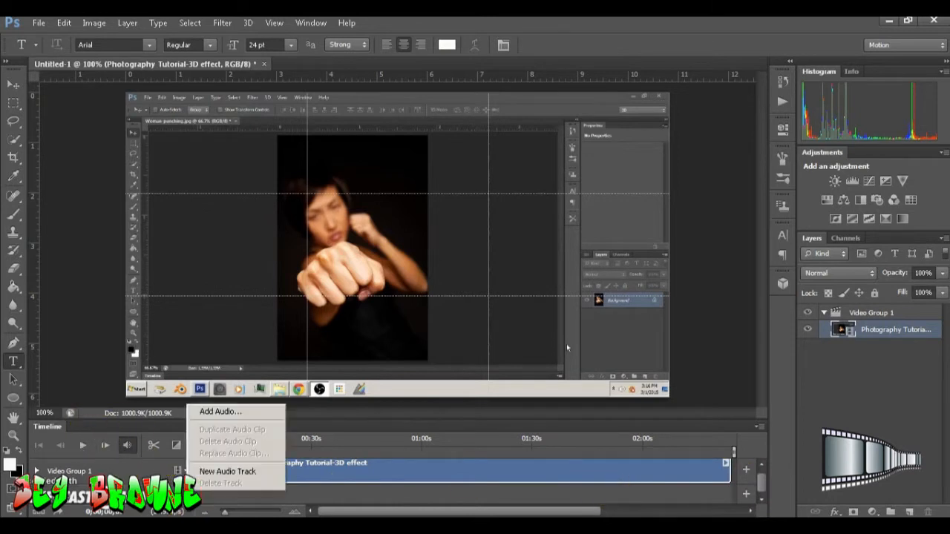
pyautogui.click(221, 412)
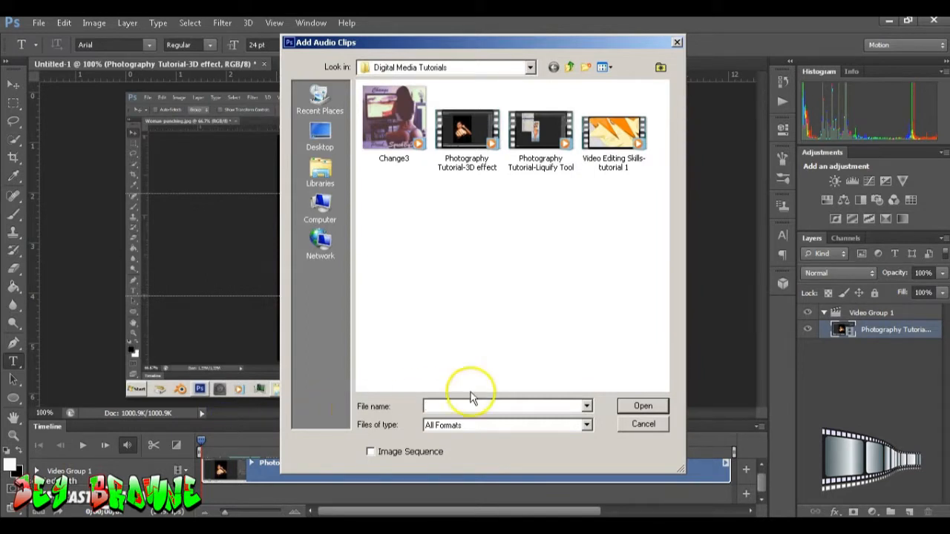
pyautogui.click(589, 405)
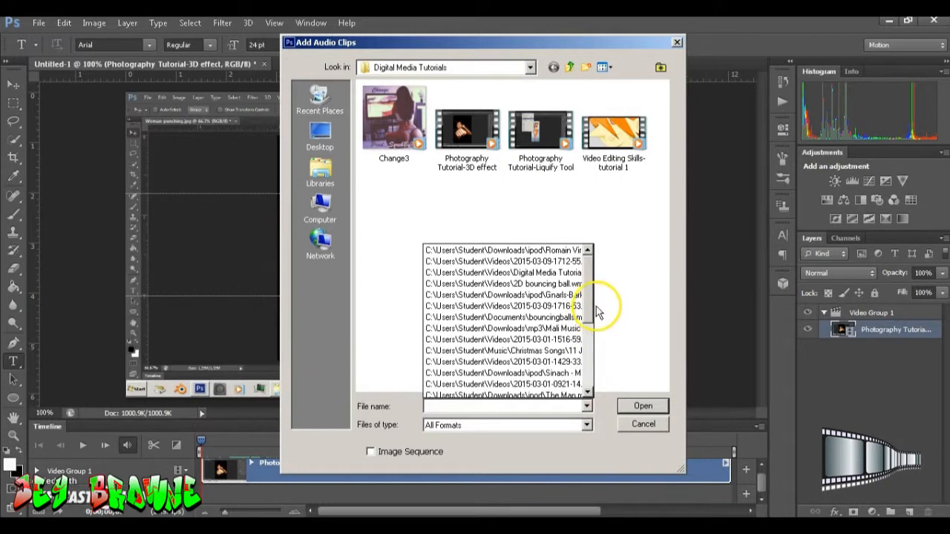
pyautogui.click(634, 332)
pyautogui.click(503, 406)
pyautogui.write('ch')
pyautogui.press('Down')
pyautogui.press('Return')
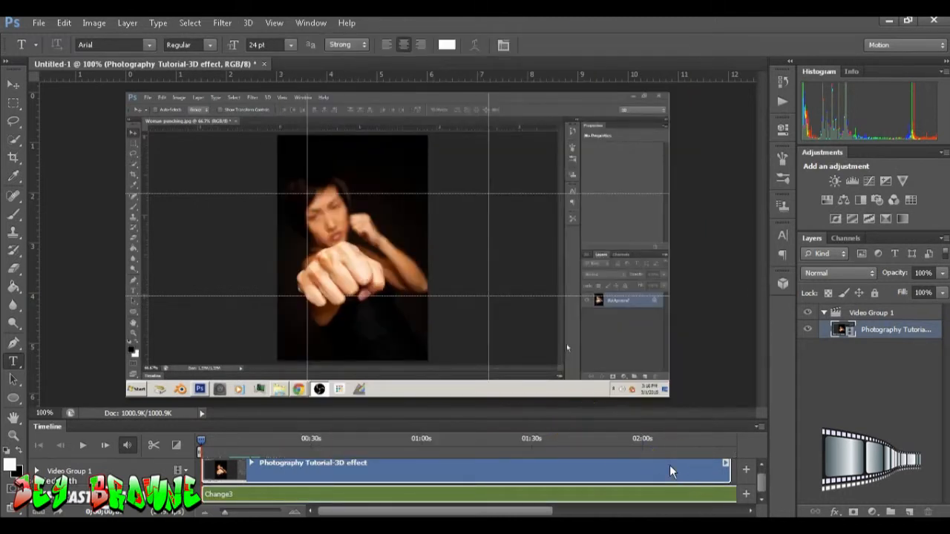
# Try a 64% volume on the Change3 audio clip, and set it back to 100%.
pyautogui.rightClick(281, 501)
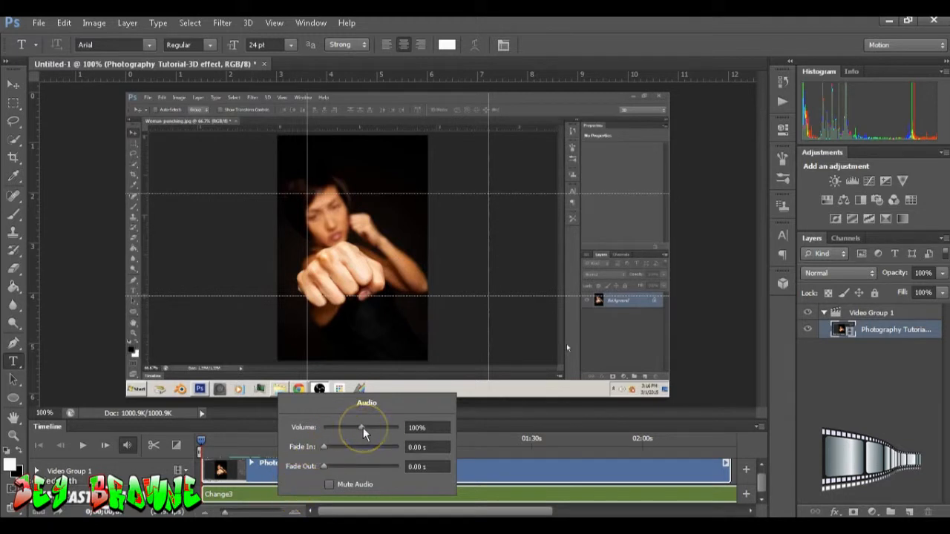
pyautogui.moveTo(364, 433); pyautogui.dragTo(349, 433)
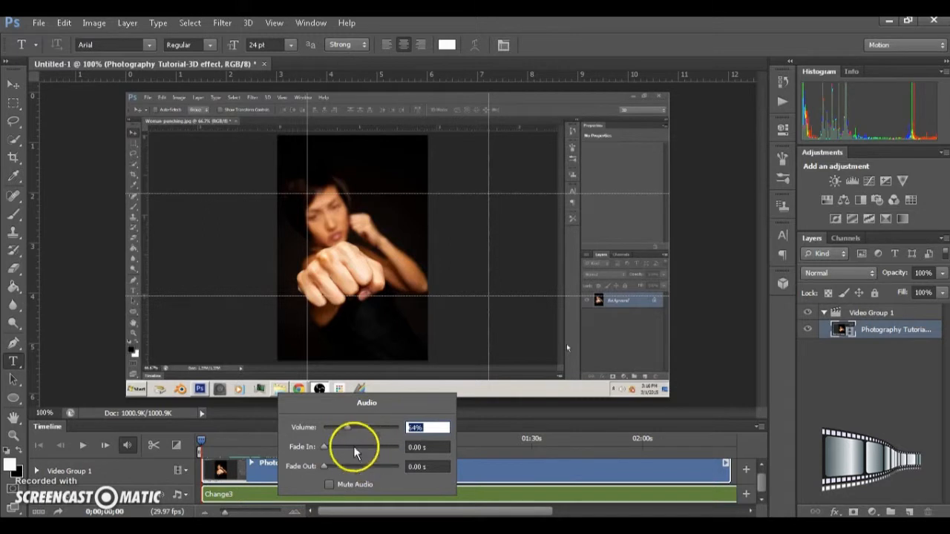
pyautogui.moveTo(346, 428); pyautogui.dragTo(361, 436)
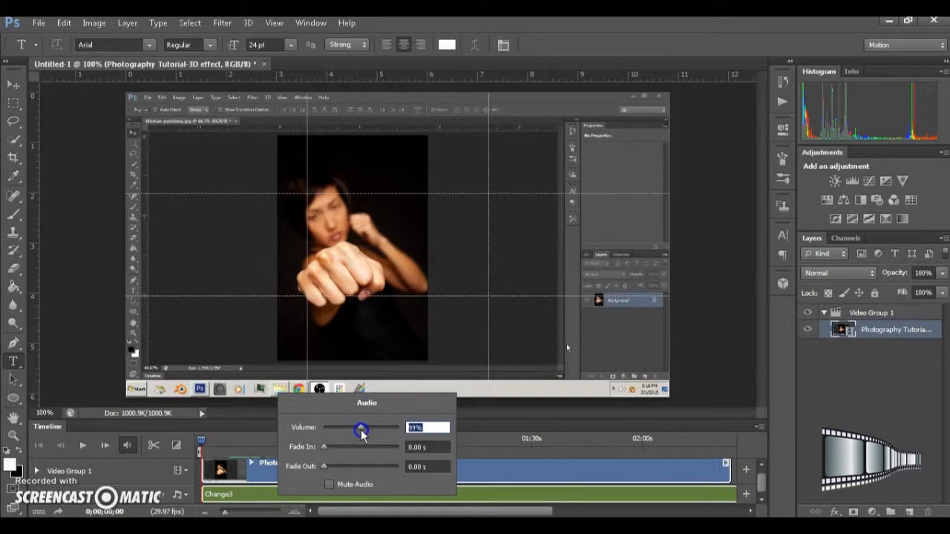
pyautogui.click(416, 428)
pyautogui.press('BackSpace')
pyautogui.press('BackSpace')
pyautogui.write('100')
pyautogui.click(540, 496)
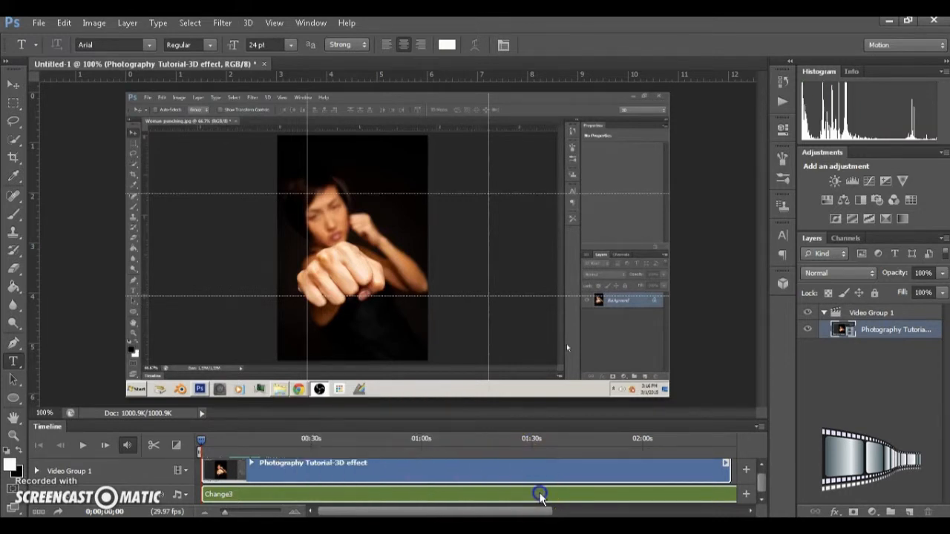
# Mute the built-in audio of the "Photography Tutorial-3D effect" video clip.
pyautogui.rightClick(421, 471)
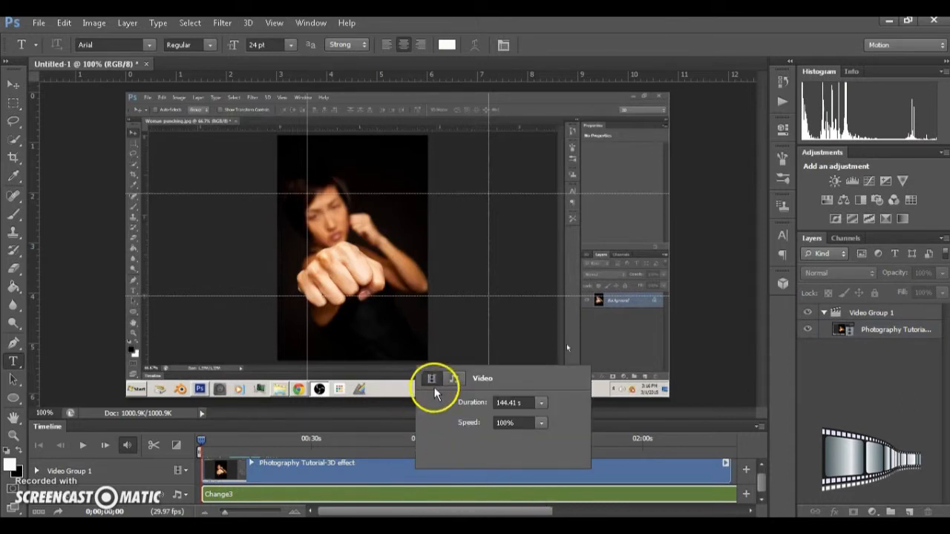
pyautogui.click(452, 379)
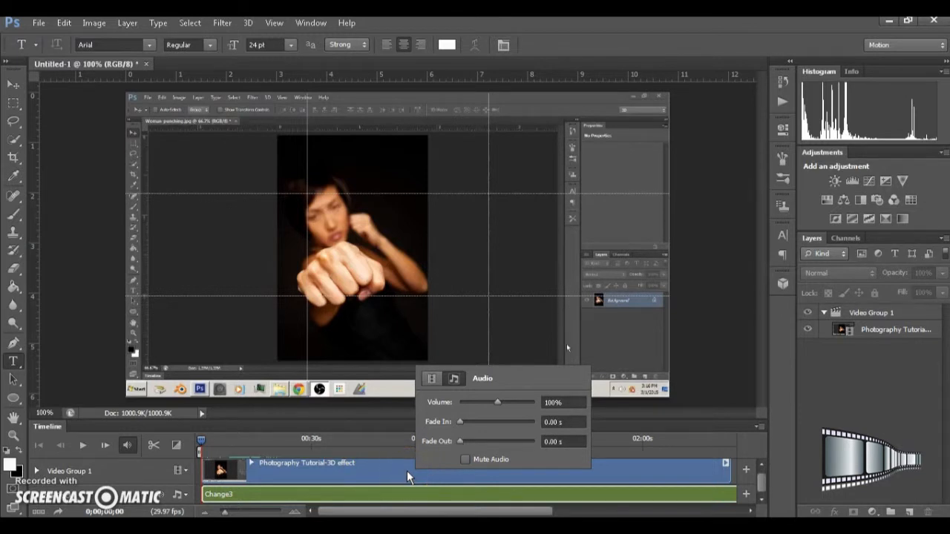
pyautogui.click(464, 460)
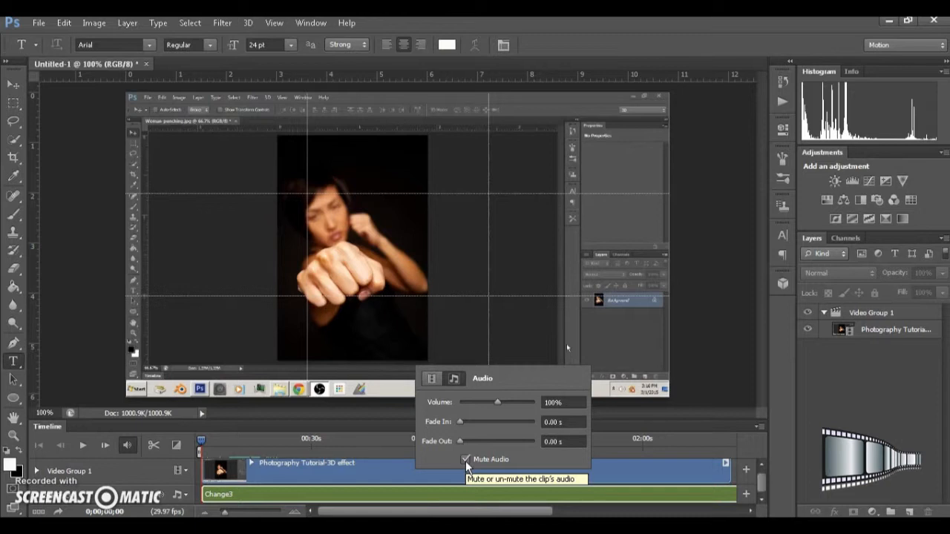
pyautogui.click(399, 472)
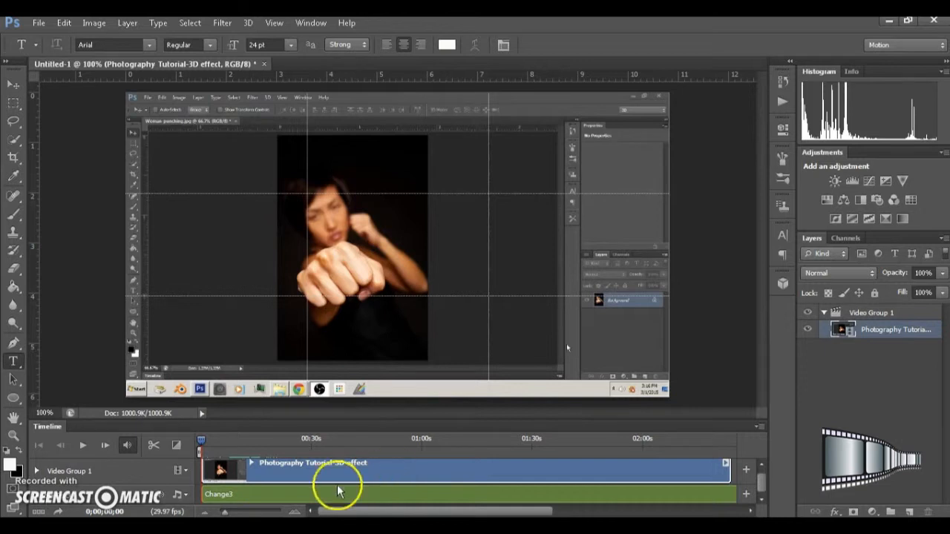
# Apply a 1 s Fade With Black transition to the start of the video clip and preview the playback.
pyautogui.click(178, 447)
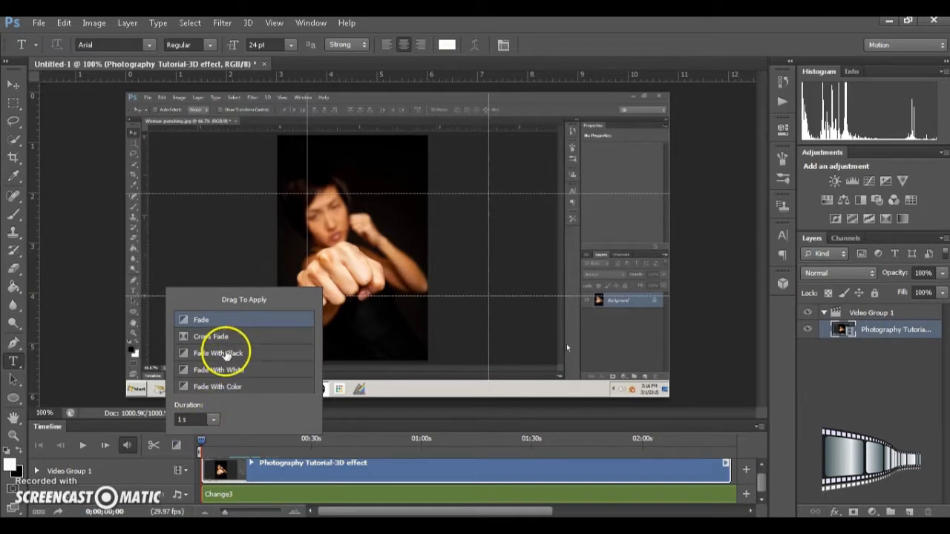
pyautogui.moveTo(225, 359); pyautogui.dragTo(203, 475)
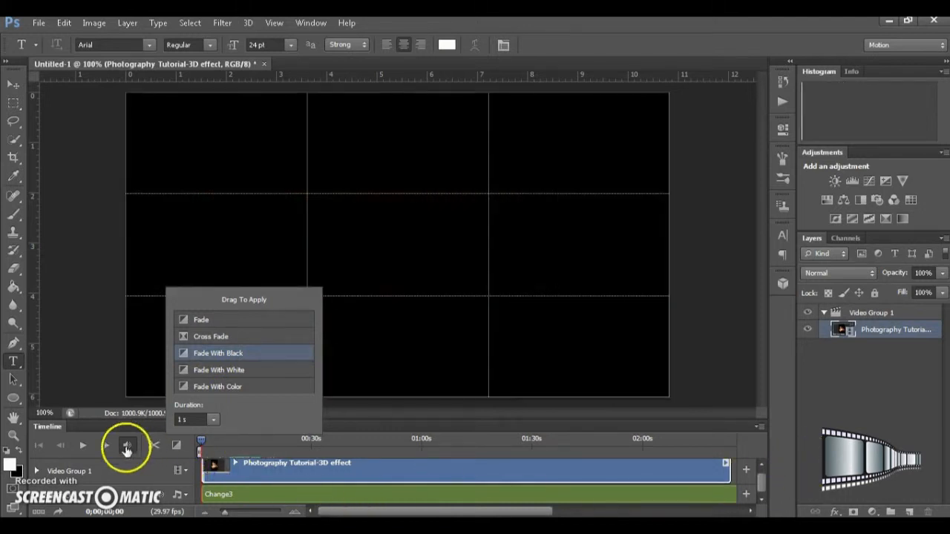
pyautogui.click(82, 449)
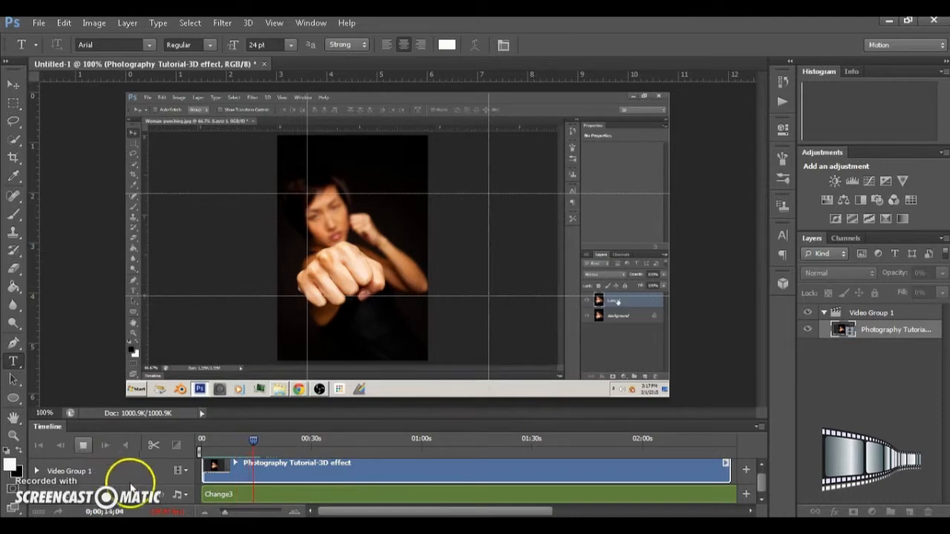
pyautogui.click(83, 445)
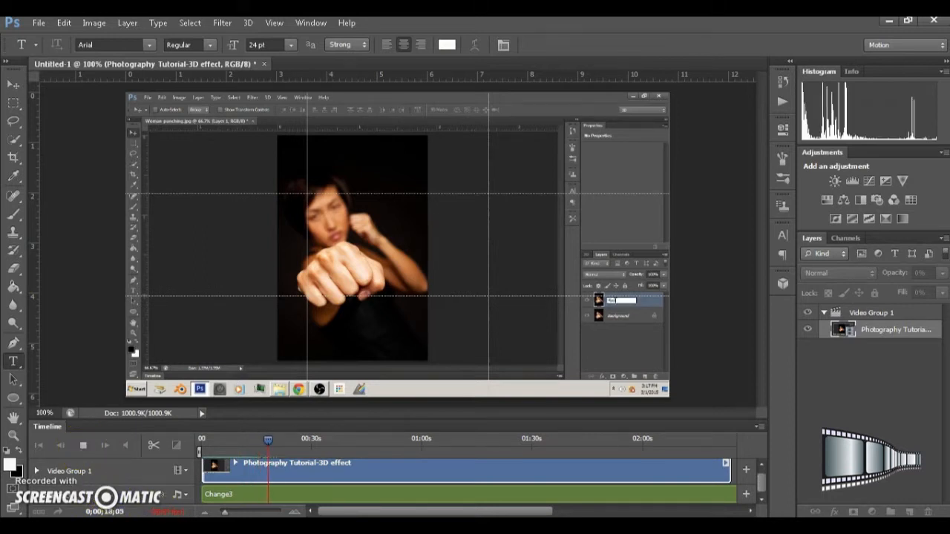
pyautogui.click(73, 450)
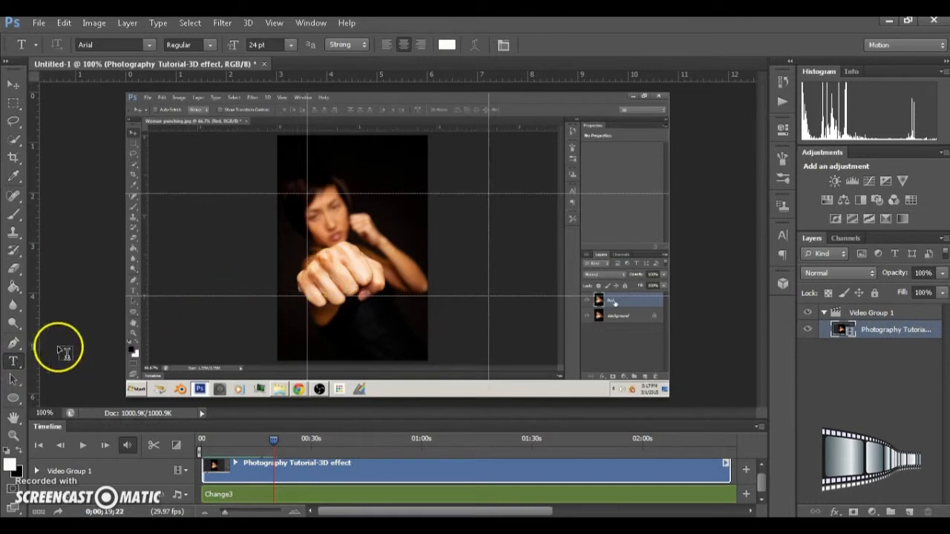
# Start a new text layer in the upper middle of the video frame.
pyautogui.click(438, 211)
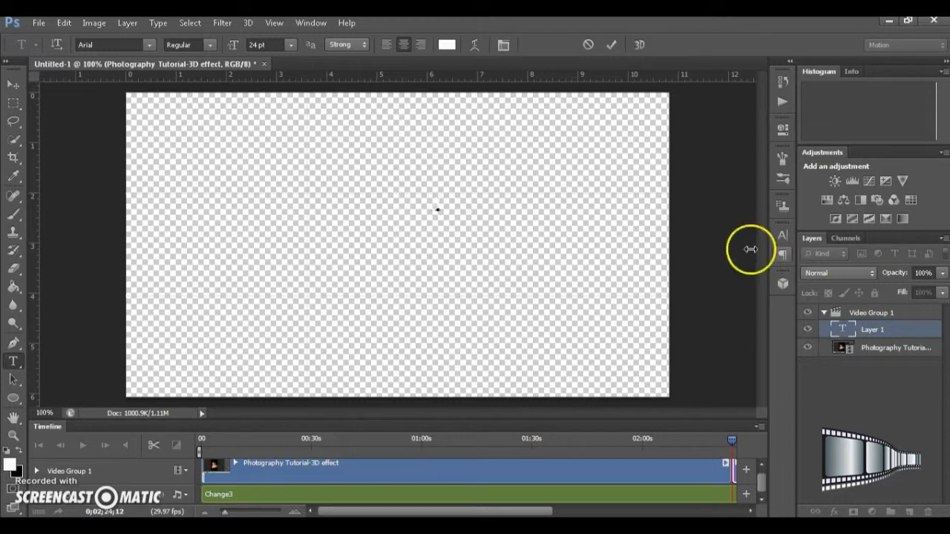
pyautogui.moveTo(443, 207); pyautogui.dragTo(419, 209)
pyautogui.click(446, 45)
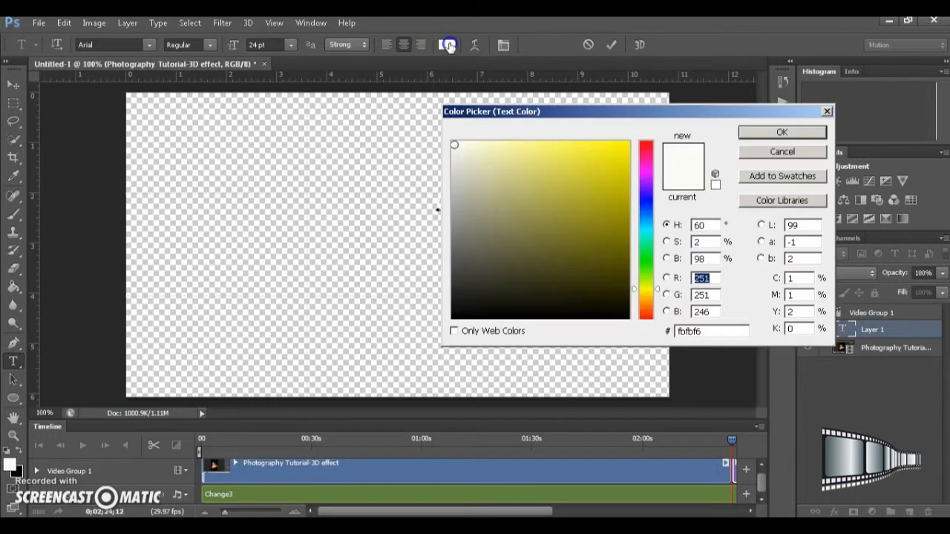
pyautogui.click(455, 314)
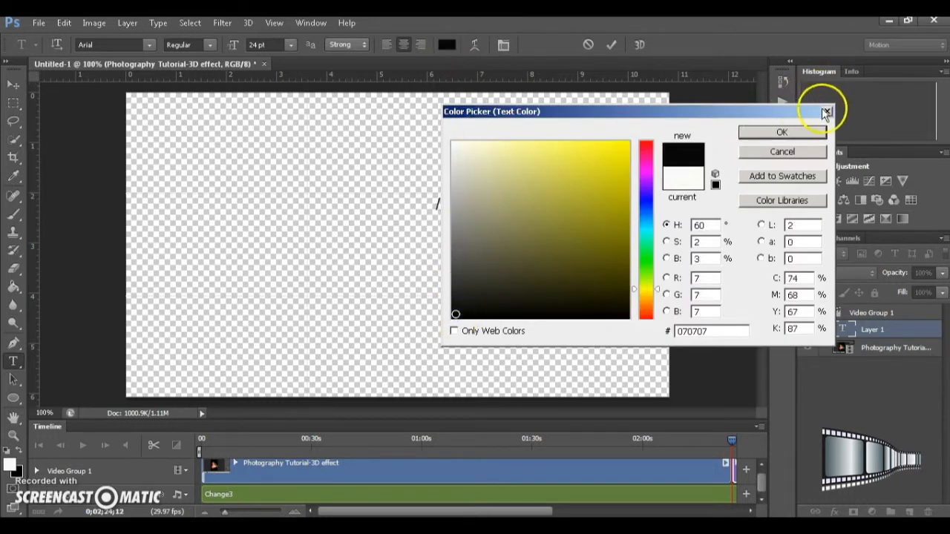
pyautogui.click(825, 111)
# Enter the text "Video Edit !" in the new text layer, colour it black and remove the stray leading slash.
pyautogui.click(454, 199)
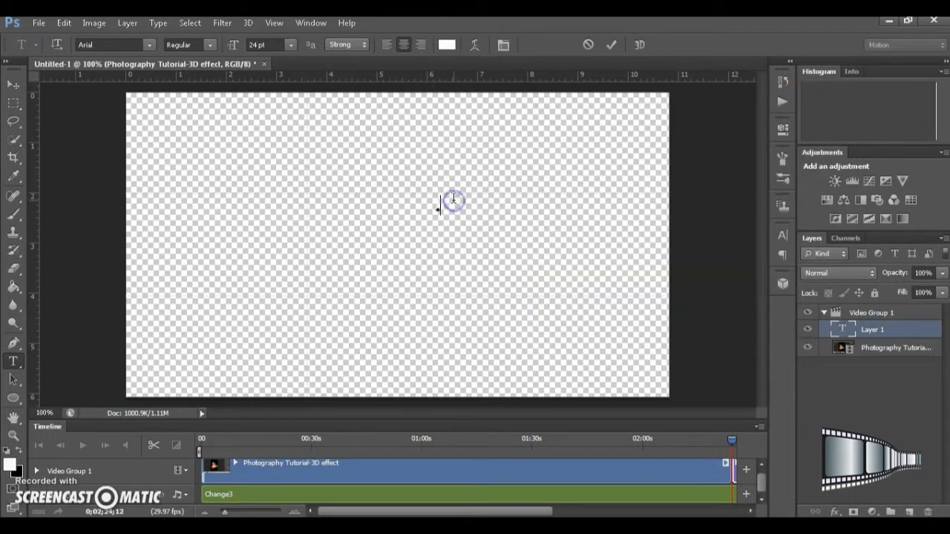
pyautogui.write('Thank you!!')
pyautogui.moveTo(503, 215); pyautogui.dragTo(344, 203)
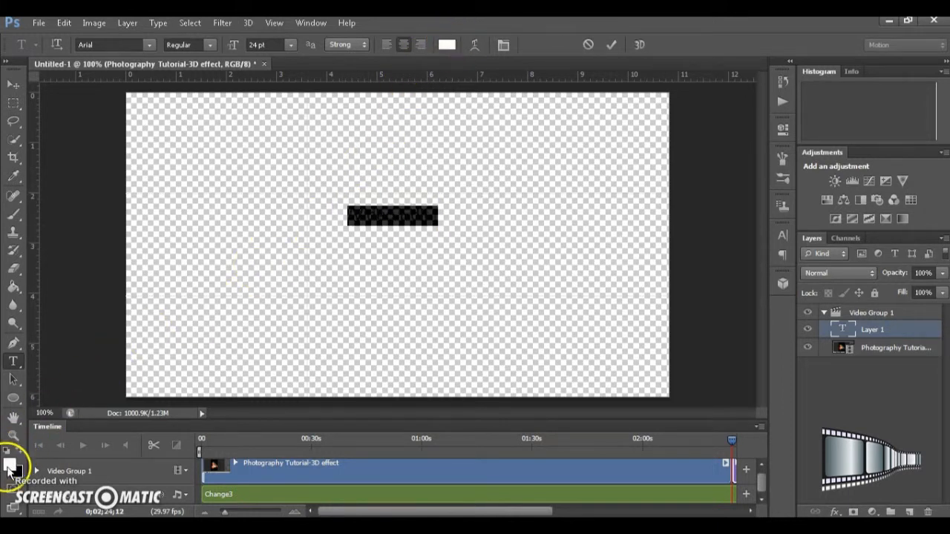
pyautogui.click(19, 451)
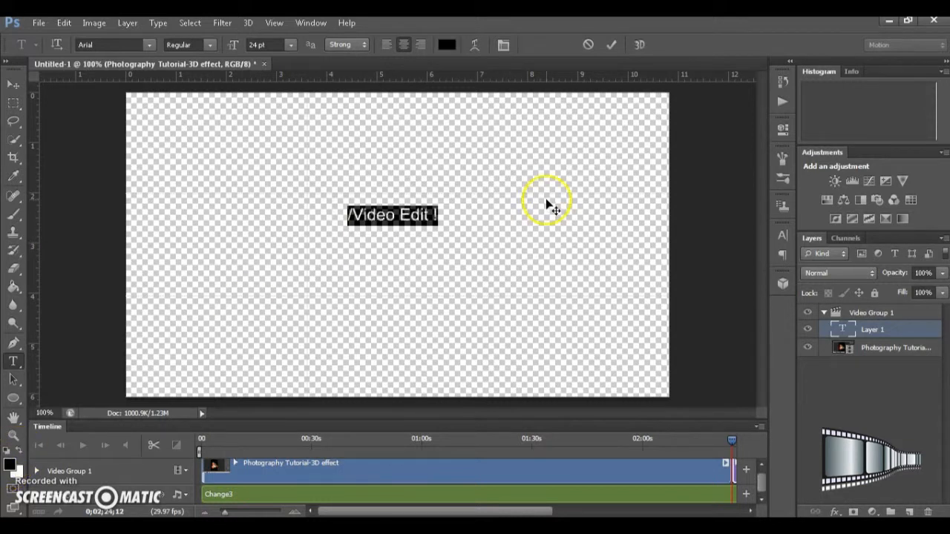
pyautogui.click(386, 218)
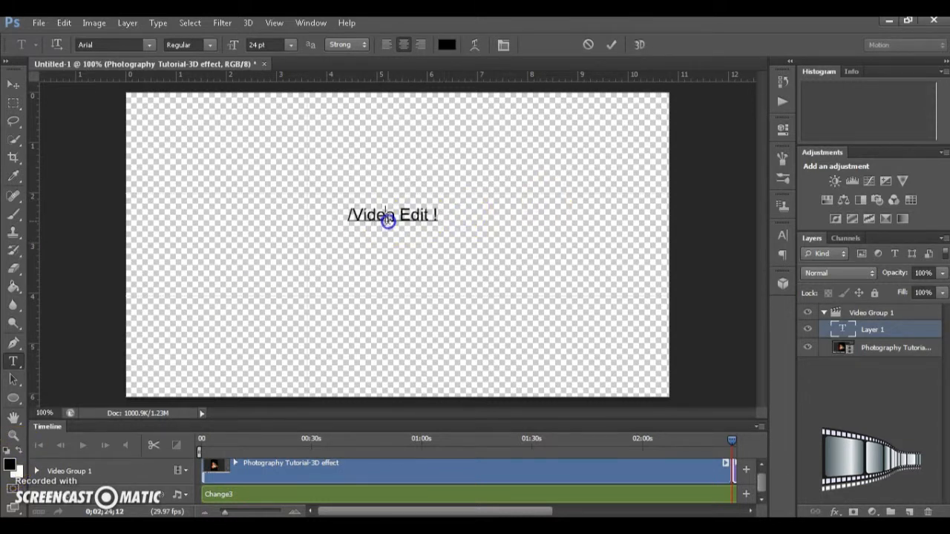
pyautogui.click(353, 215)
pyautogui.press('Delete')
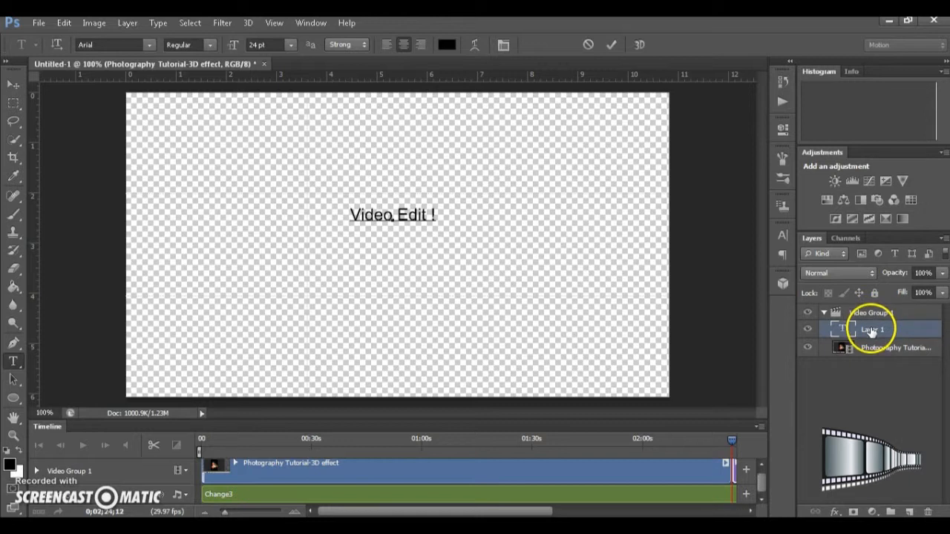
# Commit the text and try to move its layer out of Video Group 1.
pyautogui.moveTo(871, 331)
pyautogui.mouseDown()
pyautogui.moveTo(872, 278)
pyautogui.moveTo(859, 298)
pyautogui.moveTo(854, 286)
pyautogui.moveTo(863, 286)
pyautogui.moveTo(875, 333)
pyautogui.mouseUp()
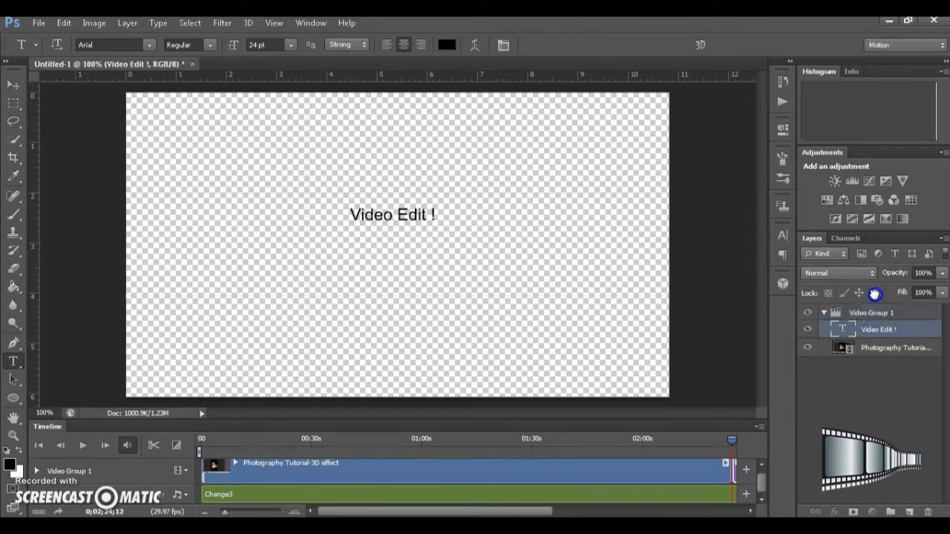
pyautogui.moveTo(869, 333); pyautogui.dragTo(887, 310)
# Set the font size of the "Video Edit !" text to 30 pt and commit the text edit.
pyautogui.click(418, 215)
pyautogui.moveTo(439, 214); pyautogui.dragTo(352, 223)
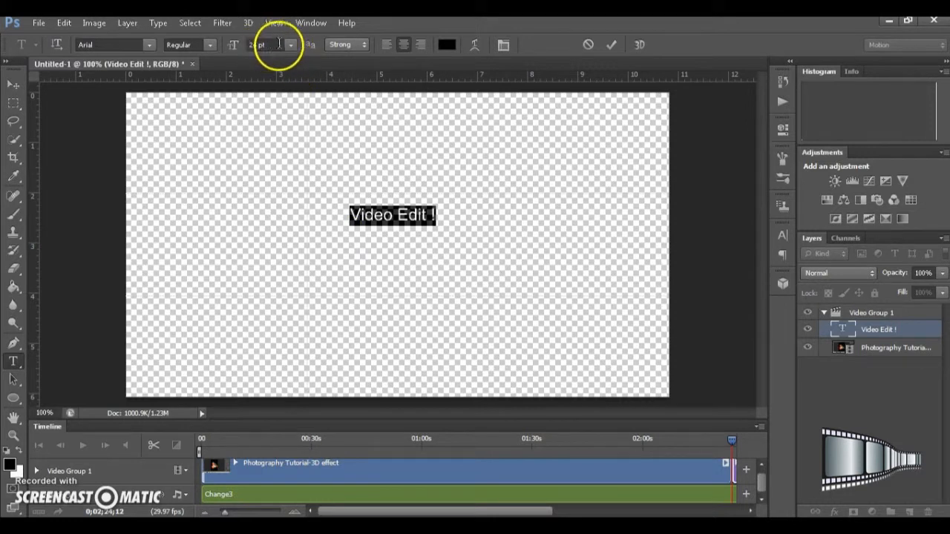
pyautogui.click(291, 45)
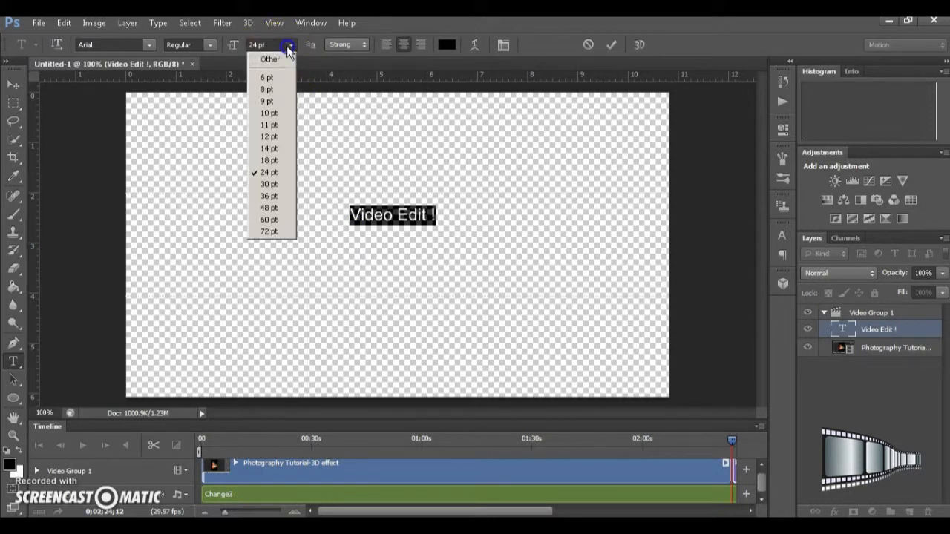
pyautogui.click(267, 182)
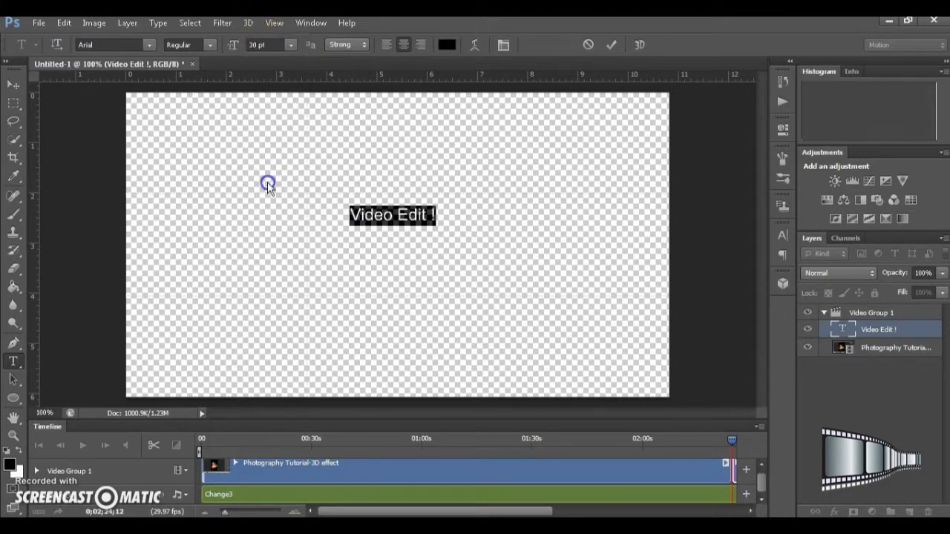
pyautogui.click(447, 214)
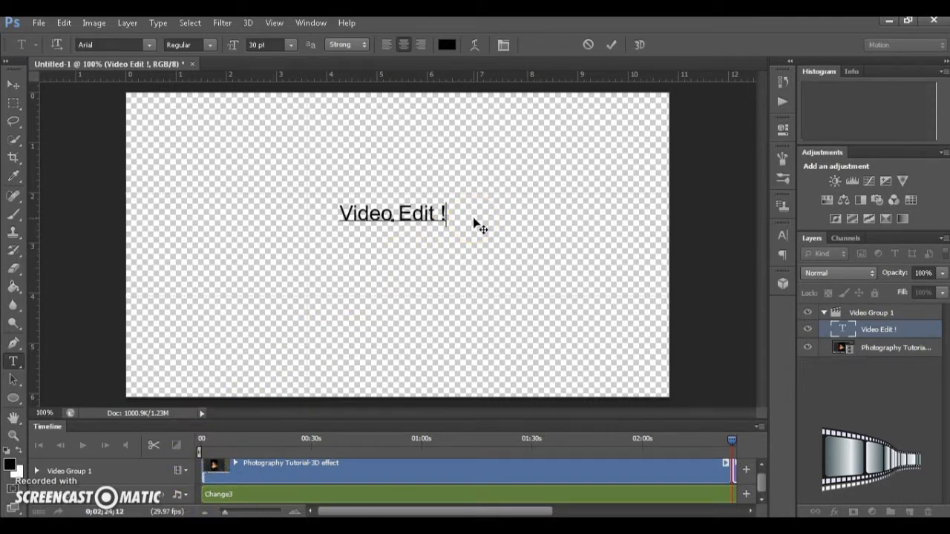
pyautogui.press('Return')
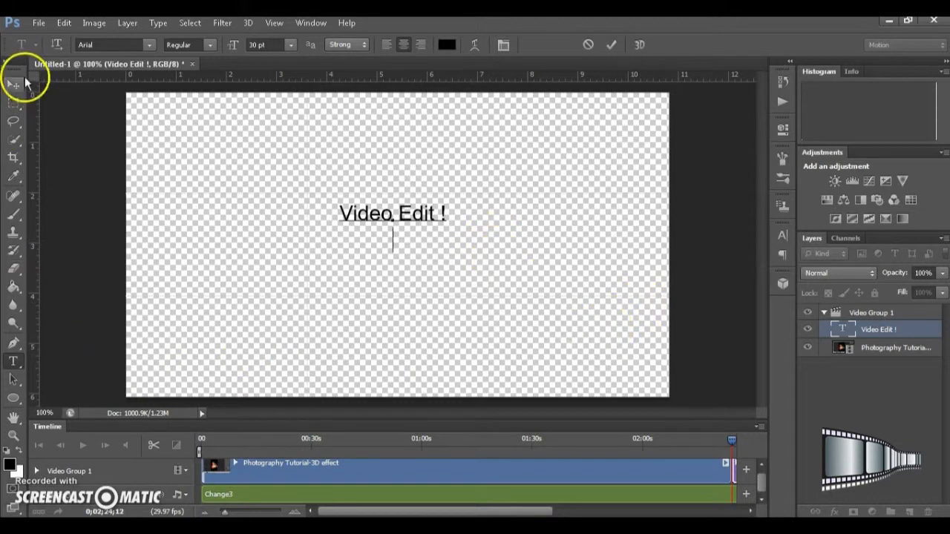
pyautogui.click(25, 79)
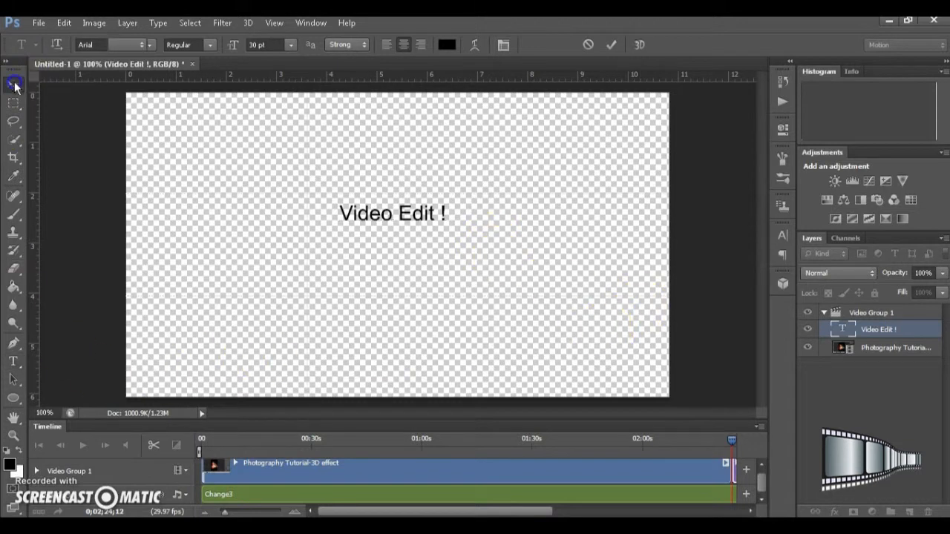
# Preview the playback of the text clip at the end of the timeline.
pyautogui.click(77, 443)
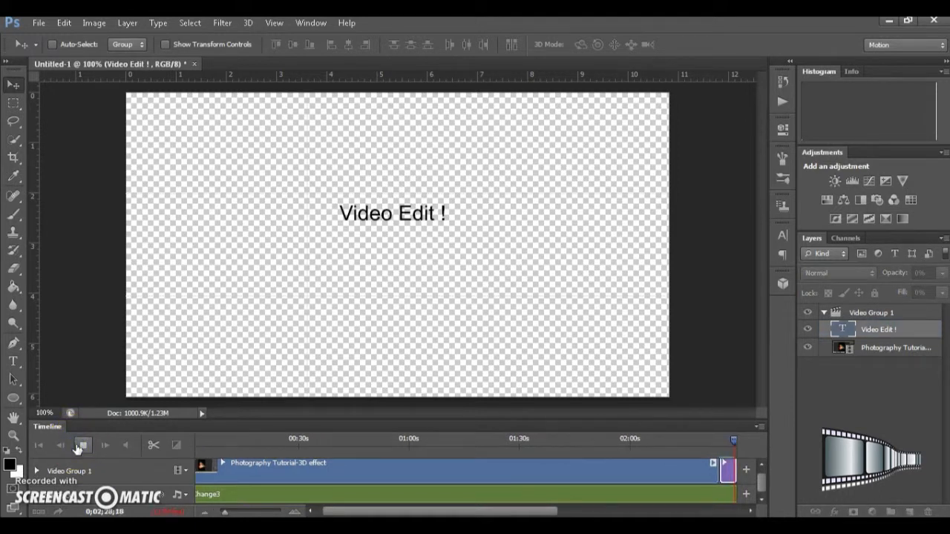
pyautogui.click(80, 446)
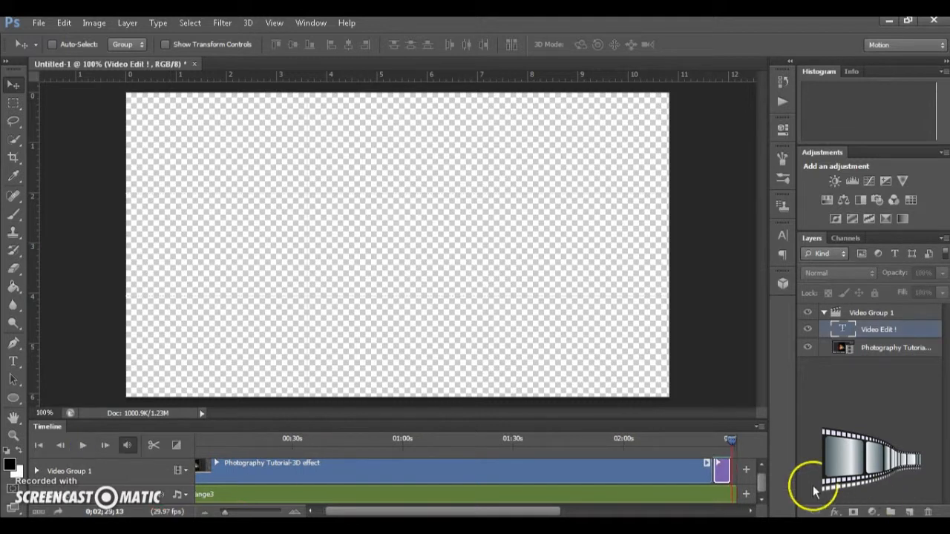
# Move the "Video Edit !" text layer out of Video Group 1 and place it above the group.
pyautogui.click(760, 465)
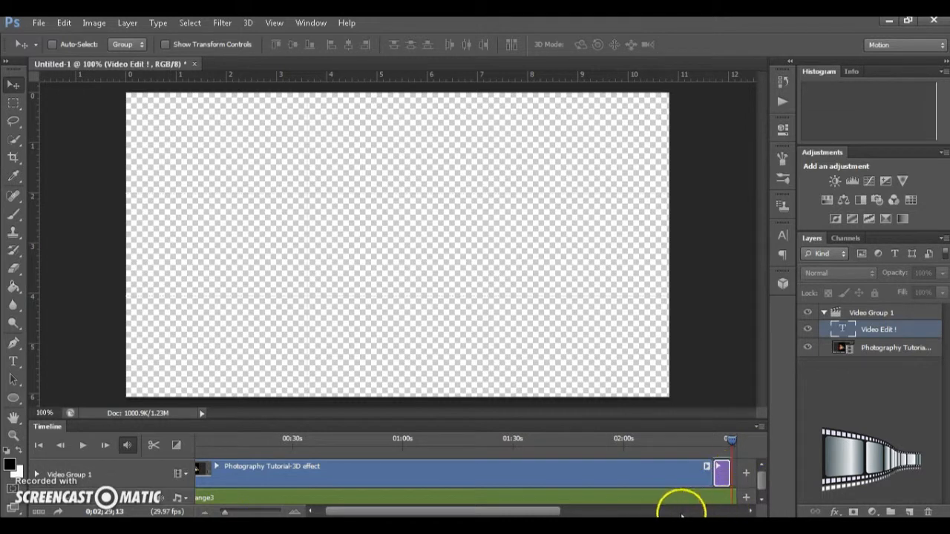
pyautogui.moveTo(541, 512); pyautogui.dragTo(479, 512)
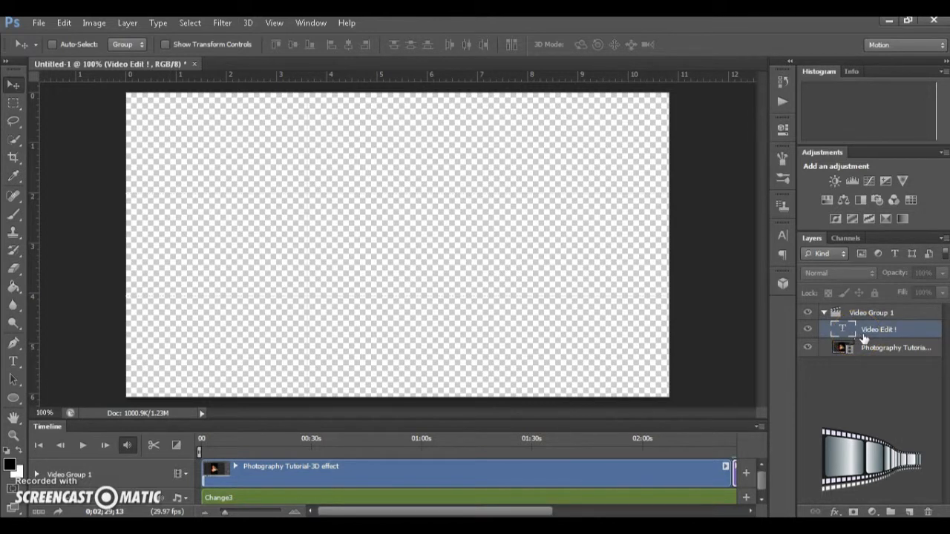
pyautogui.moveTo(863, 337); pyautogui.dragTo(853, 300)
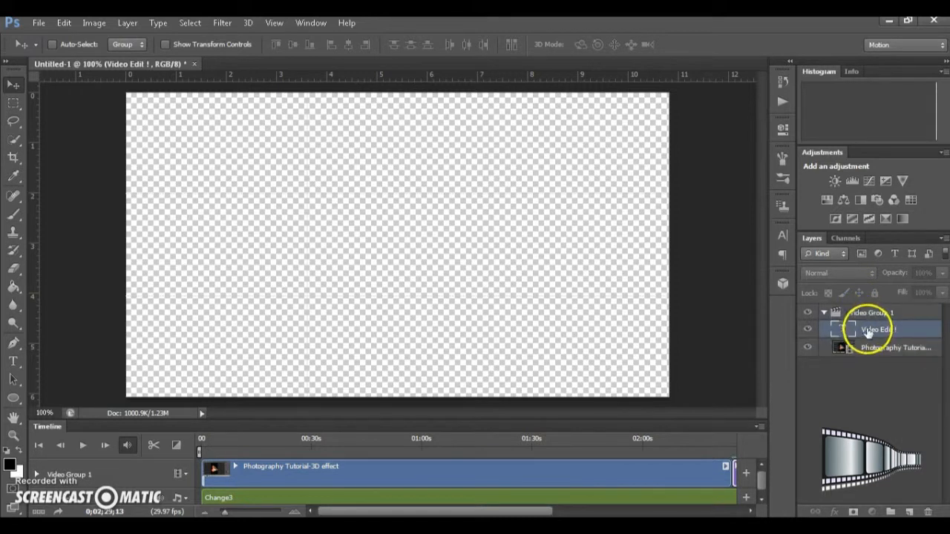
pyautogui.moveTo(868, 332); pyautogui.dragTo(883, 305)
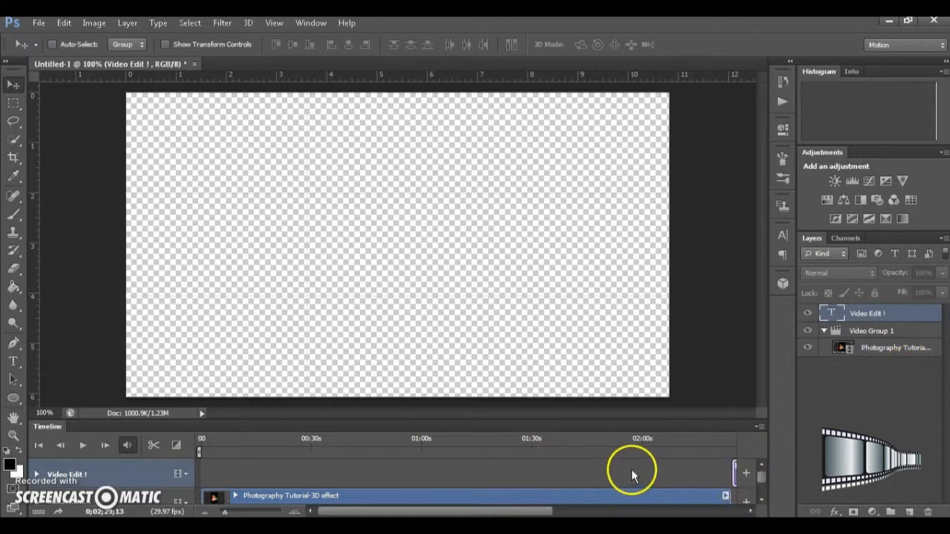
# Move the "Video Edit !" clip along its track to a few seconds after the start of the timeline.
pyautogui.moveTo(471, 511)
pyautogui.mouseDown()
pyautogui.moveTo(557, 511)
pyautogui.moveTo(540, 510)
pyautogui.mouseUp()
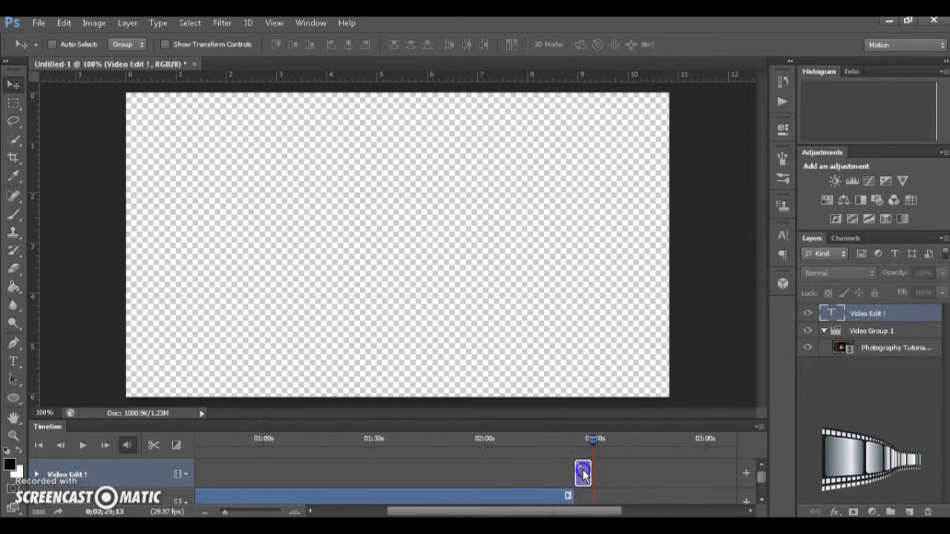
pyautogui.moveTo(582, 473); pyautogui.dragTo(199, 472)
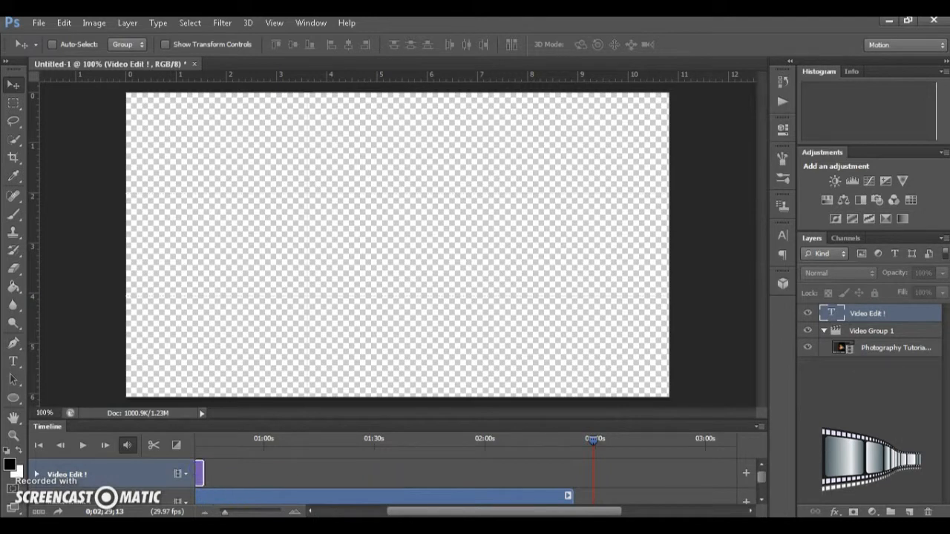
pyautogui.moveTo(466, 512); pyautogui.dragTo(342, 511)
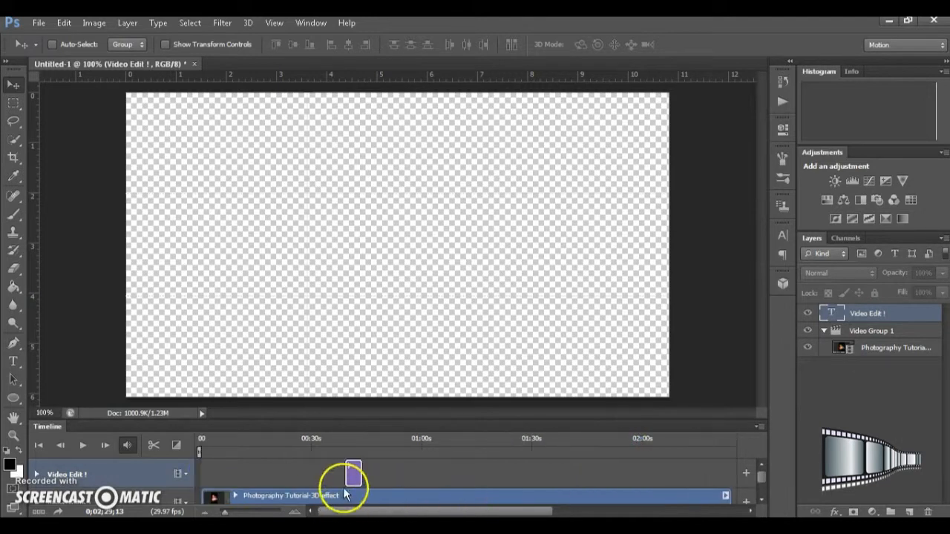
pyautogui.moveTo(353, 473); pyautogui.dragTo(221, 488)
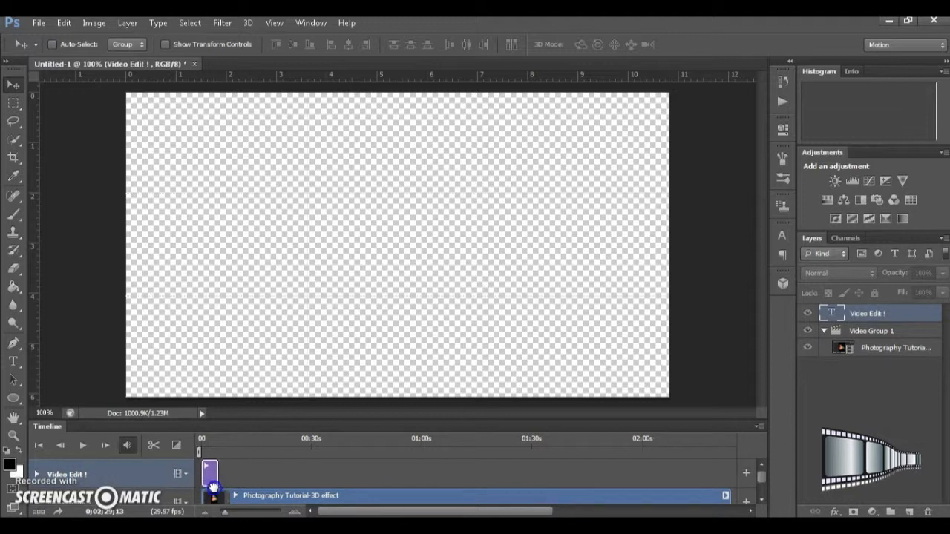
pyautogui.click(84, 445)
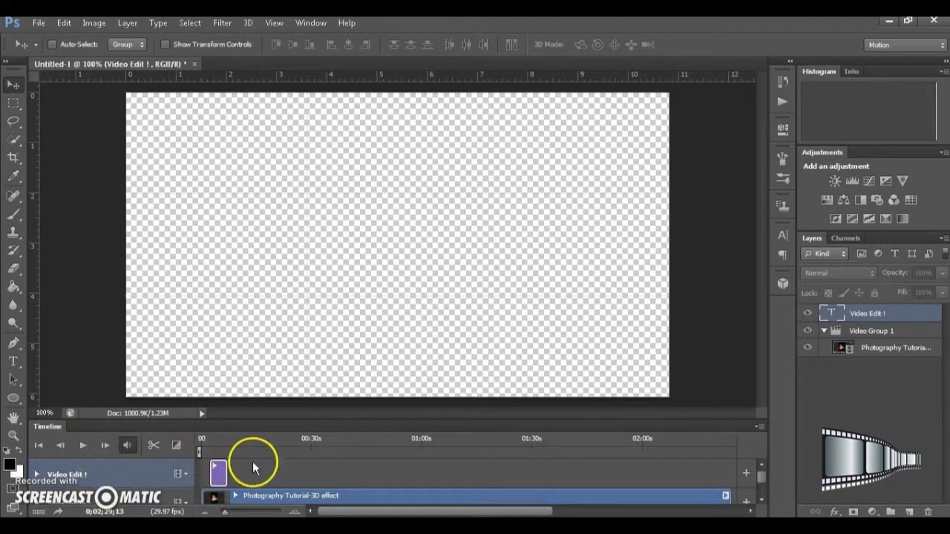
pyautogui.moveTo(217, 475); pyautogui.dragTo(211, 472)
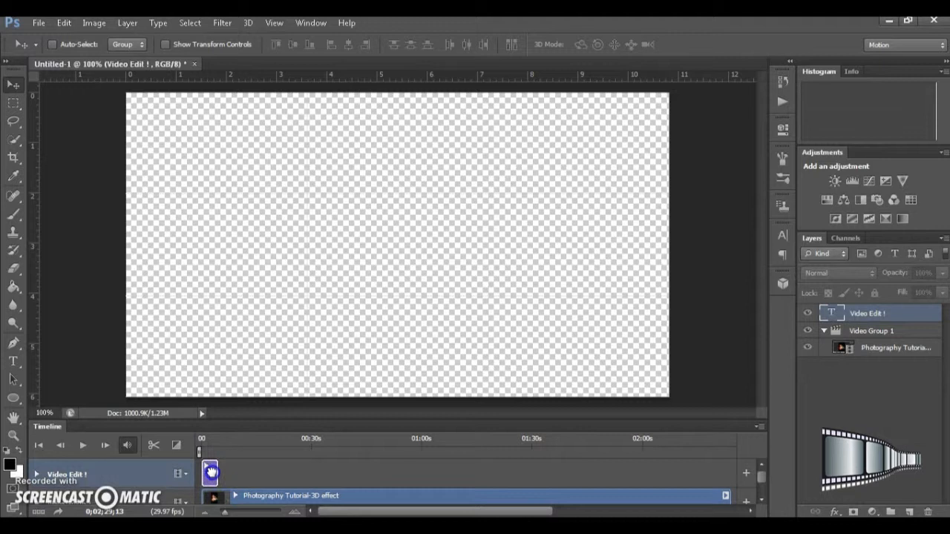
pyautogui.moveTo(211, 472); pyautogui.dragTo(217, 472)
# Return the playhead to the very start of the timeline.
pyautogui.click(82, 445)
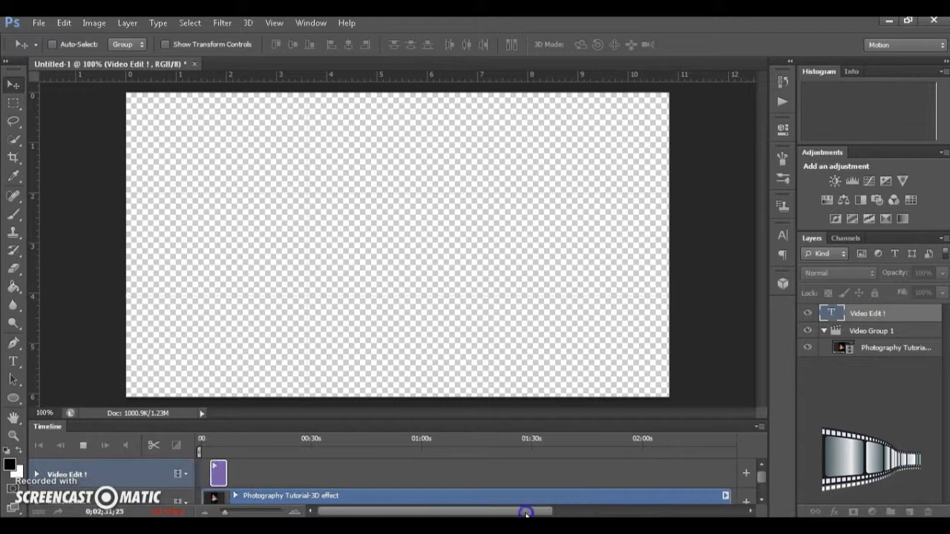
pyautogui.click(83, 445)
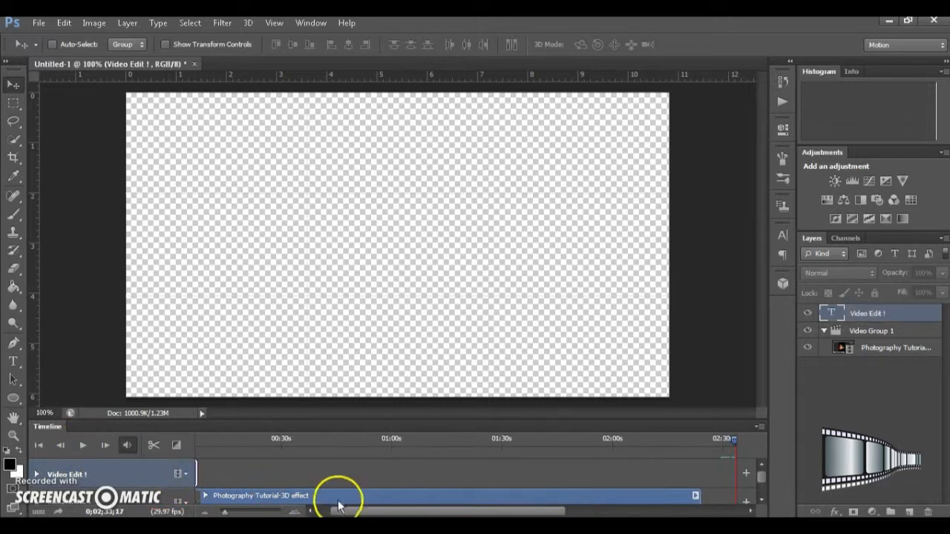
pyautogui.moveTo(380, 510); pyautogui.dragTo(353, 510)
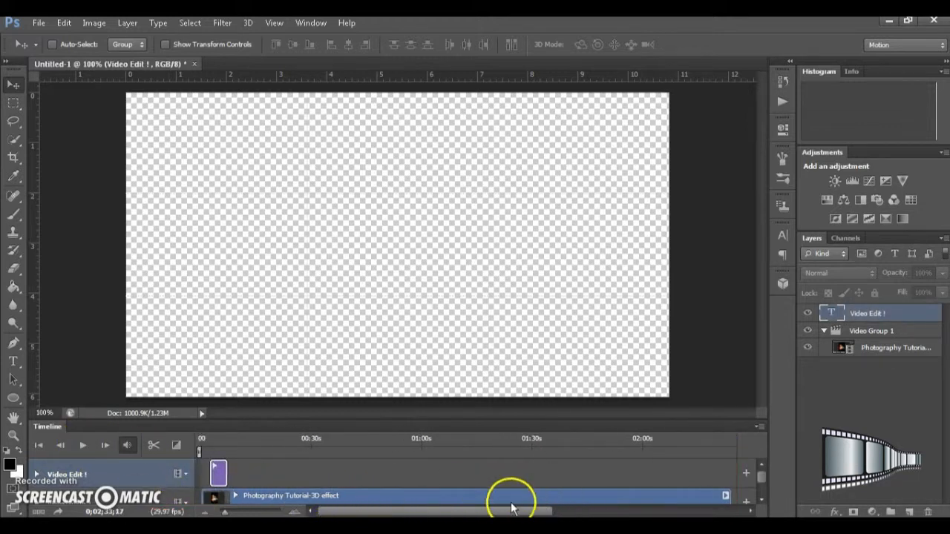
pyautogui.moveTo(510, 510); pyautogui.dragTo(629, 510)
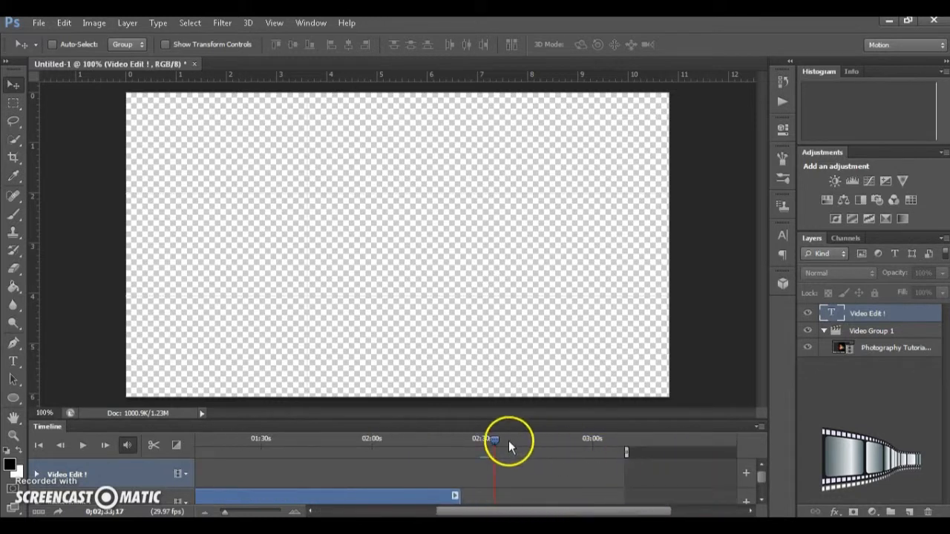
pyautogui.moveTo(498, 439); pyautogui.dragTo(217, 458)
pyautogui.moveTo(445, 510); pyautogui.dragTo(333, 512)
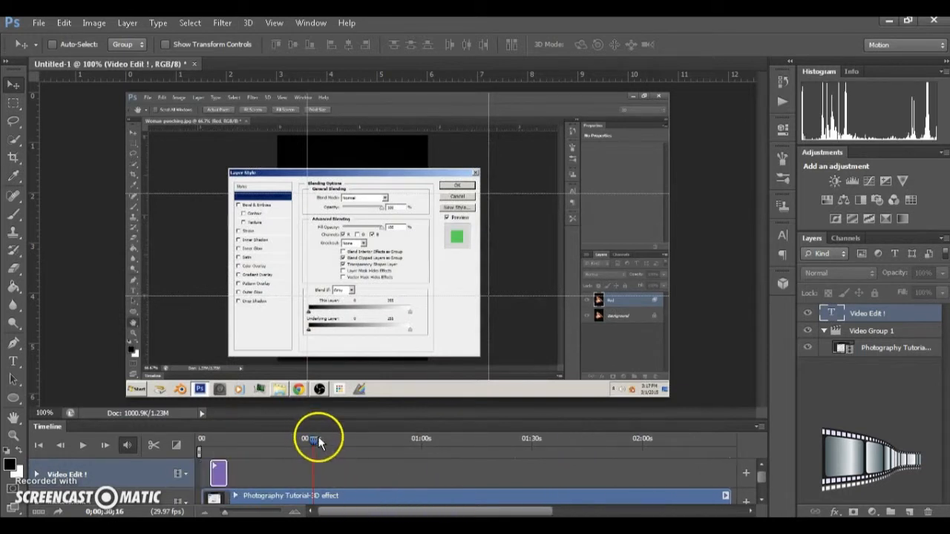
pyautogui.moveTo(315, 439); pyautogui.dragTo(152, 429)
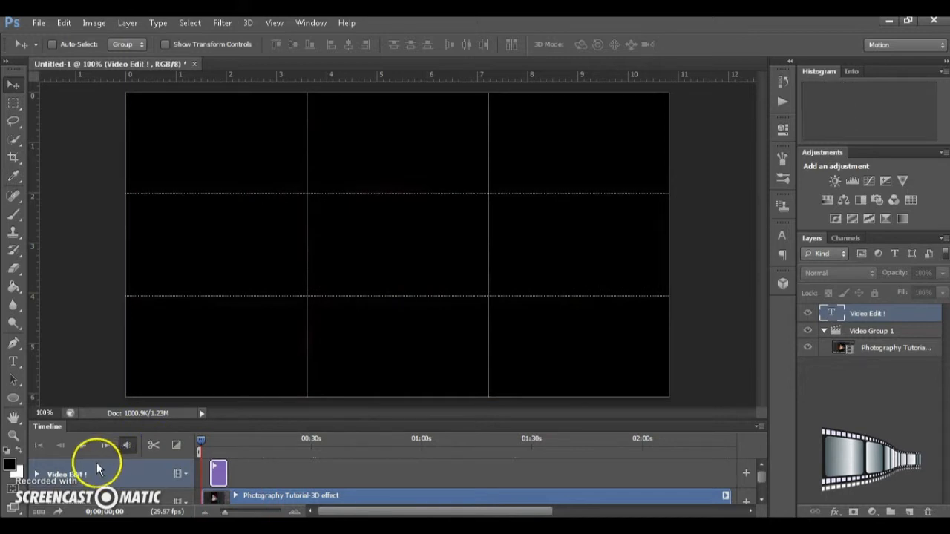
# Preview the opening seconds of the video to check the text clip over the footage.
pyautogui.click(83, 448)
pyautogui.click(83, 445)
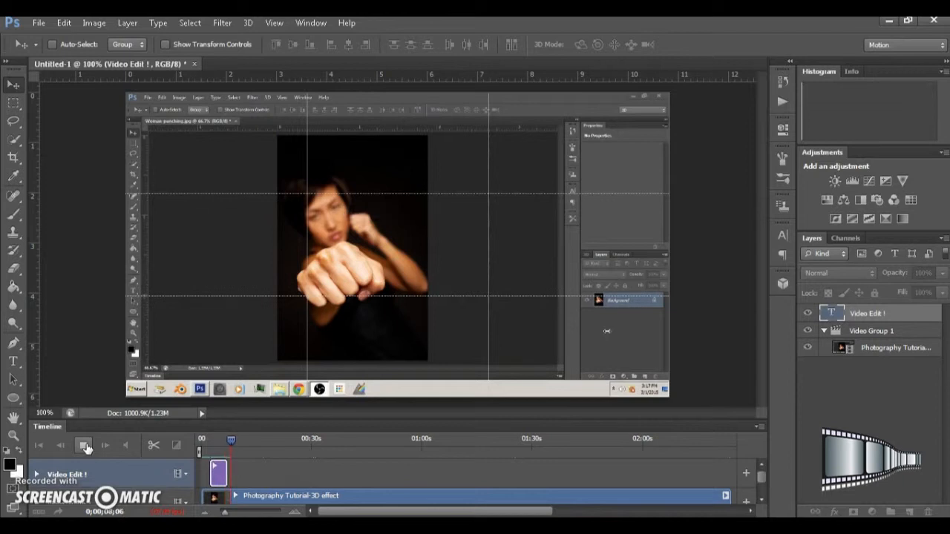
pyautogui.click(86, 446)
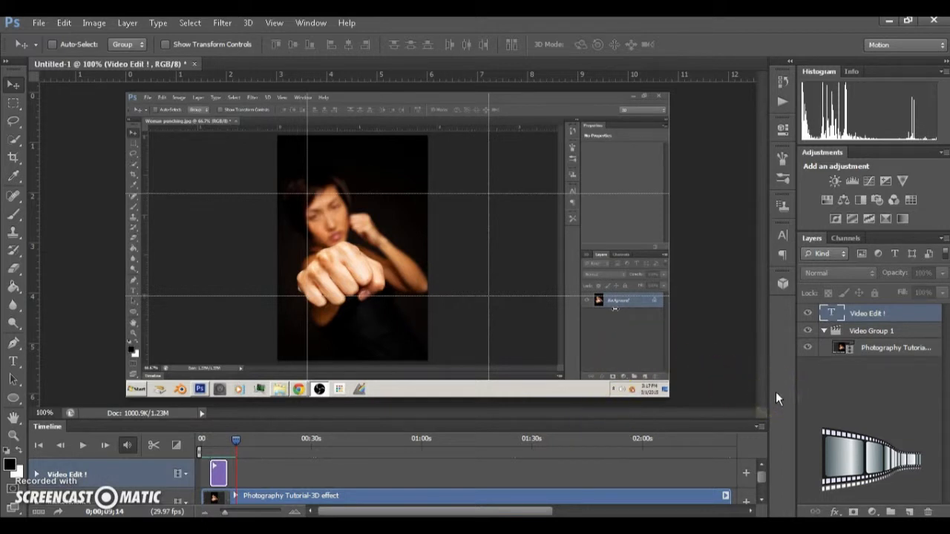
# Place the photographers PNG image from the Digital Media Tutorials folder into the video document at the playhead position.
pyautogui.moveTo(764, 481); pyautogui.dragTo(767, 460)
pyautogui.moveTo(949, 93); pyautogui.dragTo(550, 73)
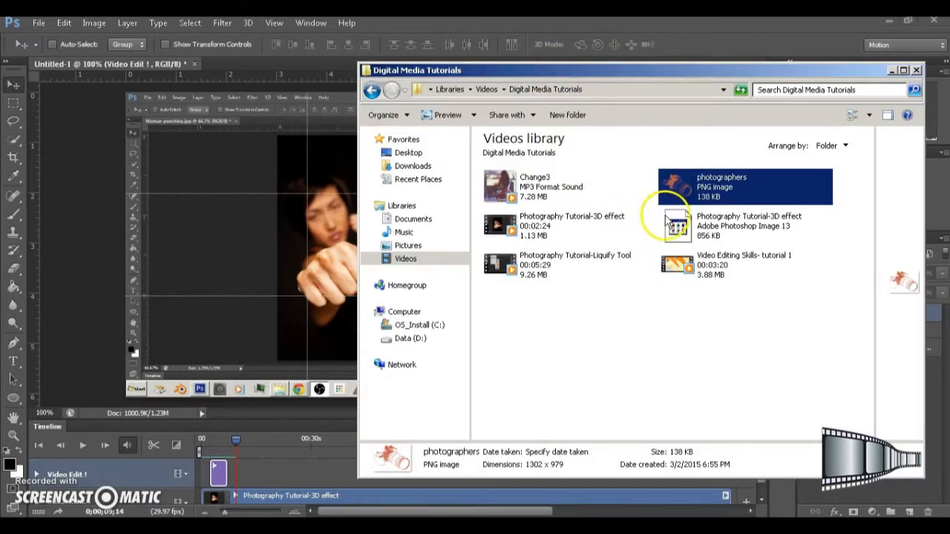
pyautogui.moveTo(696, 83); pyautogui.dragTo(738, 95)
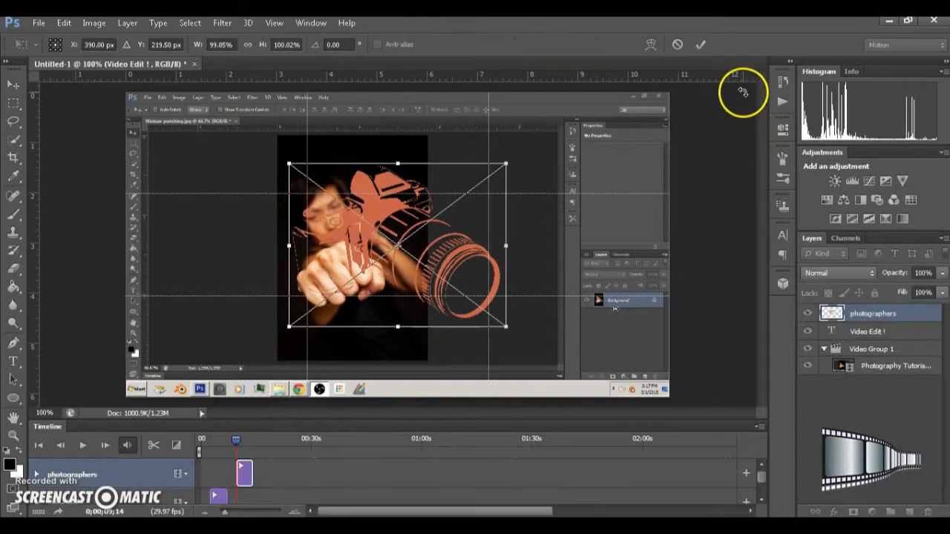
pyautogui.hotkey('alt', 'Tab')
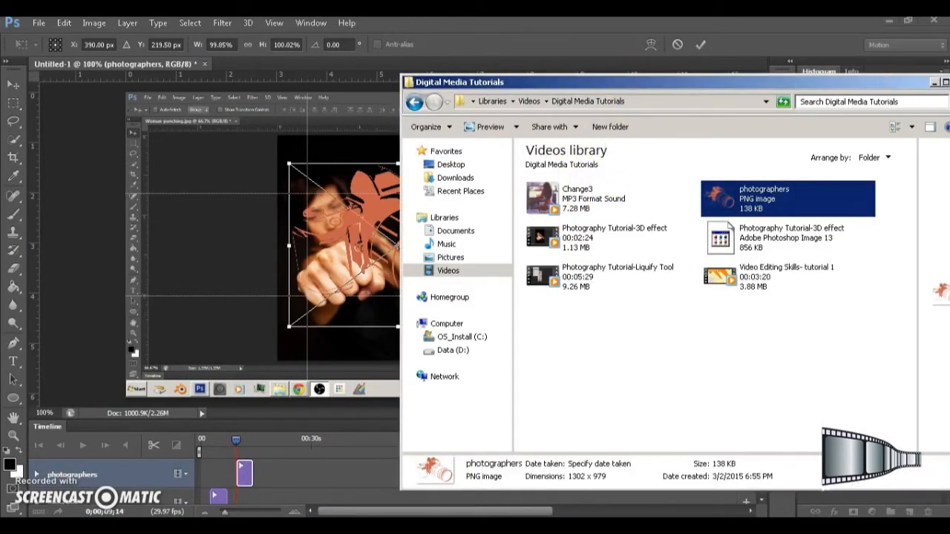
pyautogui.hotkey('alt', 'Tab')
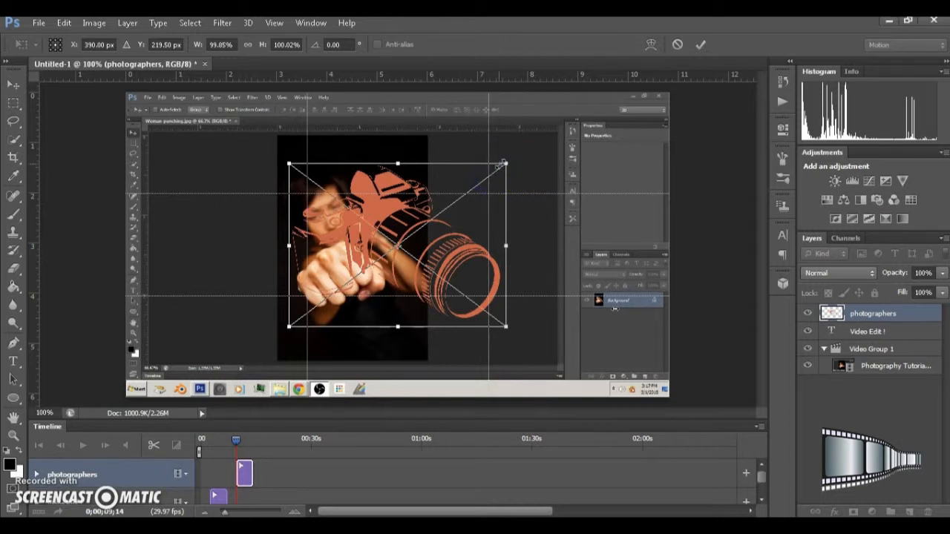
# Scale the placed photographers image to about 22% and position it in the lower-right corner of the video frame.
pyautogui.moveTo(507, 160); pyautogui.dragTo(418, 217)
pyautogui.moveTo(381, 271); pyautogui.dragTo(603, 300)
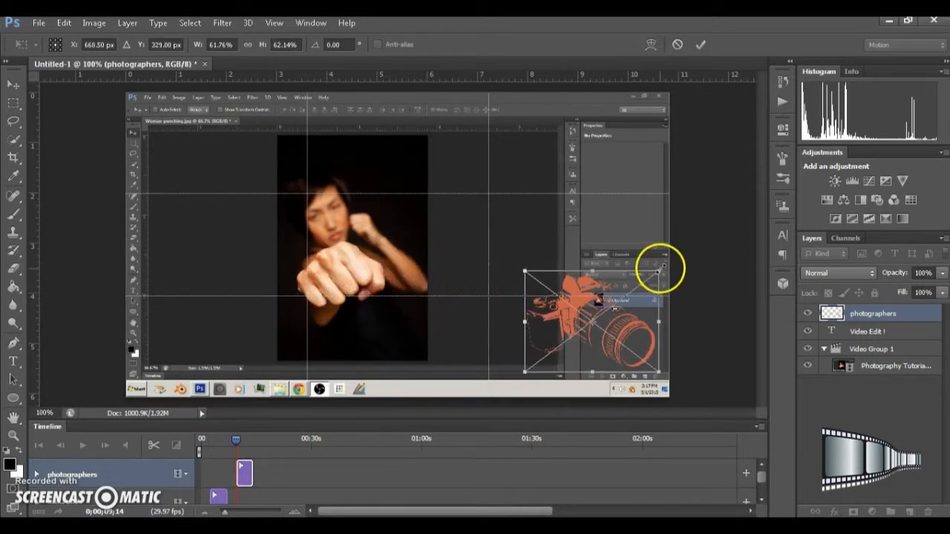
pyautogui.moveTo(659, 271); pyautogui.dragTo(628, 293)
pyautogui.moveTo(567, 338); pyautogui.dragTo(606, 343)
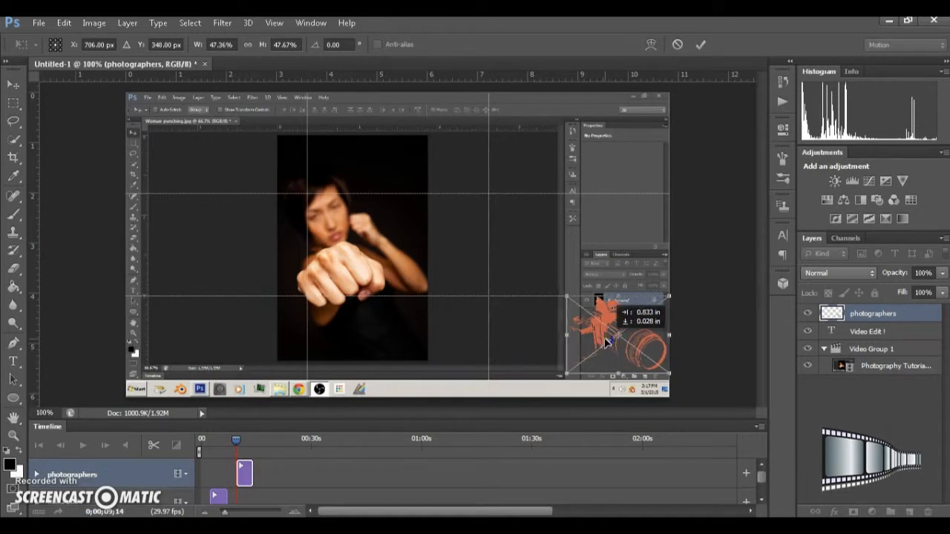
pyautogui.moveTo(606, 341); pyautogui.dragTo(607, 344)
pyautogui.moveTo(667, 294); pyautogui.dragTo(632, 355)
pyautogui.click(616, 350)
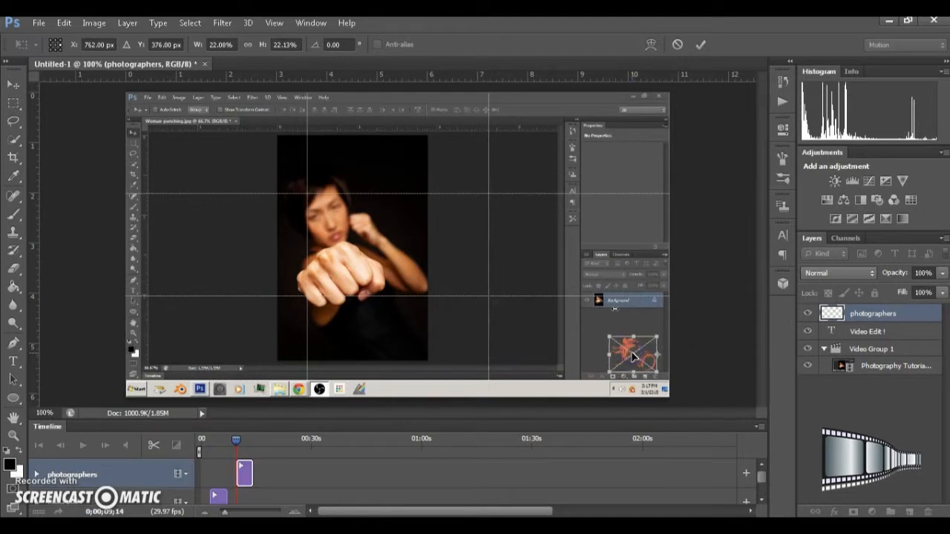
pyautogui.press('Return')
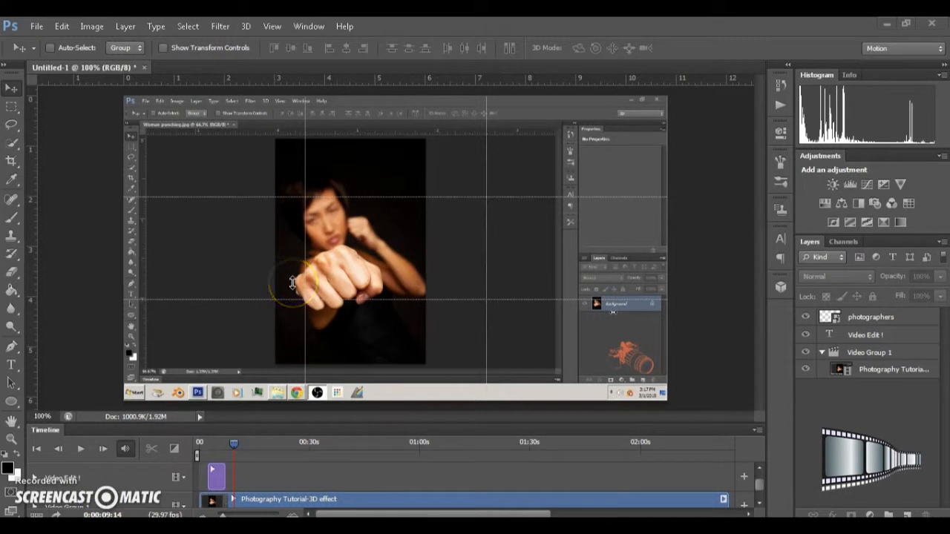
# Start a video render export and name the output file Videotutorial1.mp4.
pyautogui.click(35, 30)
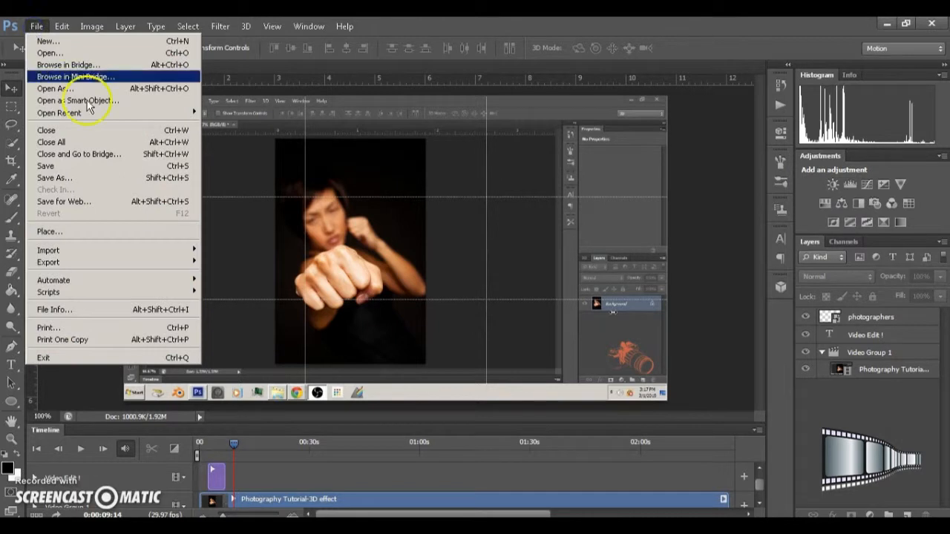
pyautogui.moveTo(195, 263)
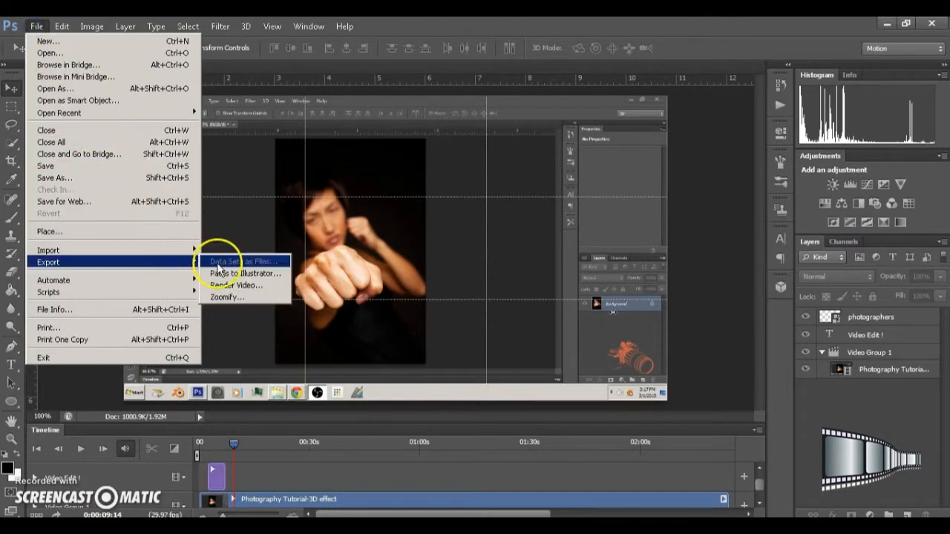
pyautogui.click(234, 286)
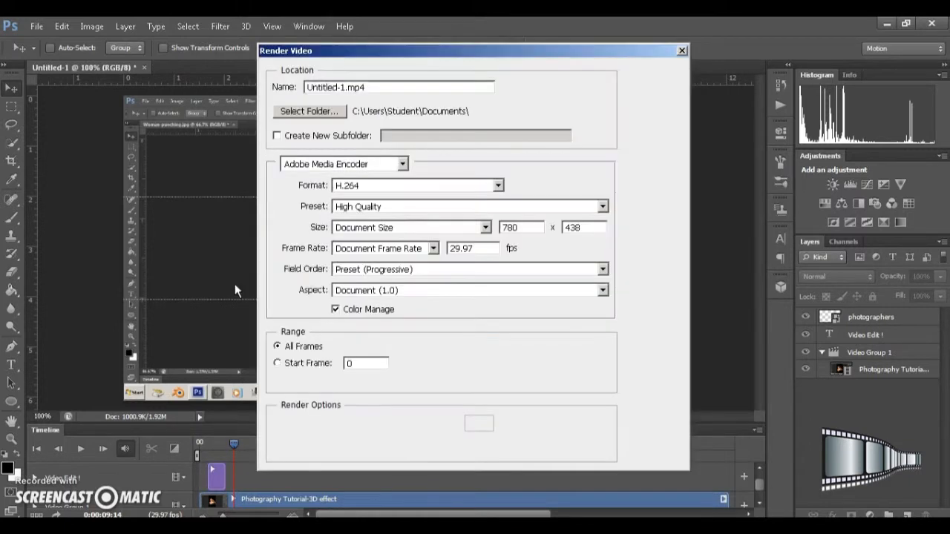
pyautogui.click(347, 87)
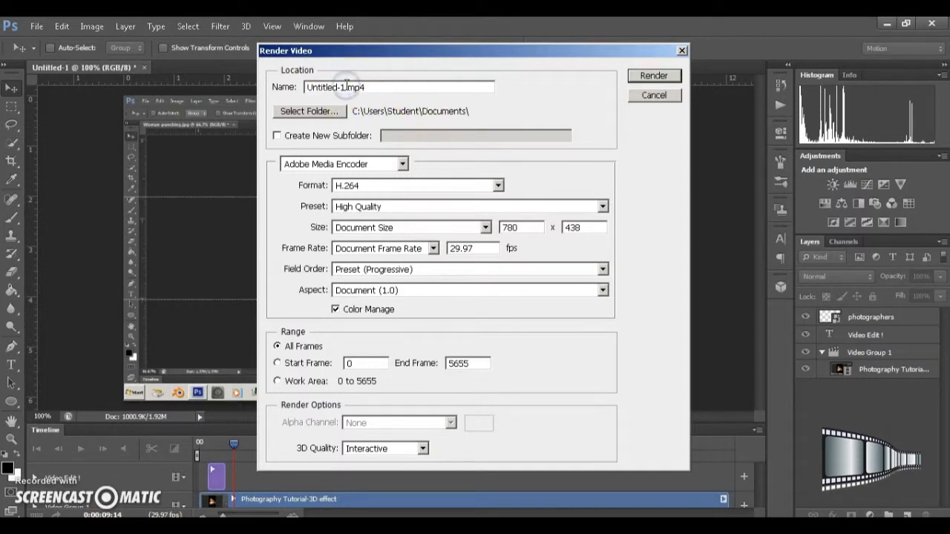
pyautogui.press('BackSpace')
pyautogui.press('BackSpace')
pyautogui.press('BackSpace')
pyautogui.press('BackSpace')
pyautogui.press('BackSpace')
pyautogui.press('BackSpace')
pyautogui.press('BackSpace')
pyautogui.press('BackSpace')
pyautogui.press('BackSpace')
pyautogui.press('BackSpace')
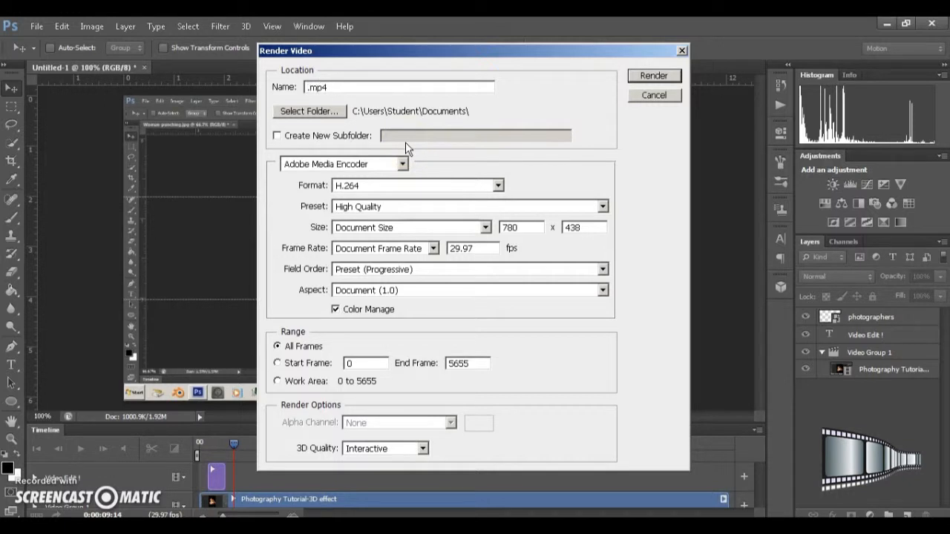
pyautogui.write('Videotutorial1')
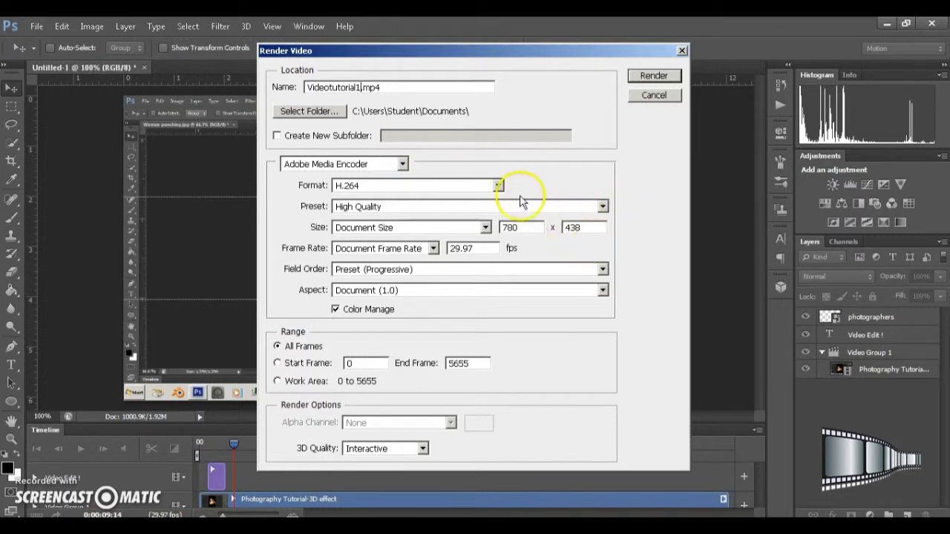
# Review the available render formats and quality presets, keeping H.264 and High Quality.
pyautogui.click(498, 186)
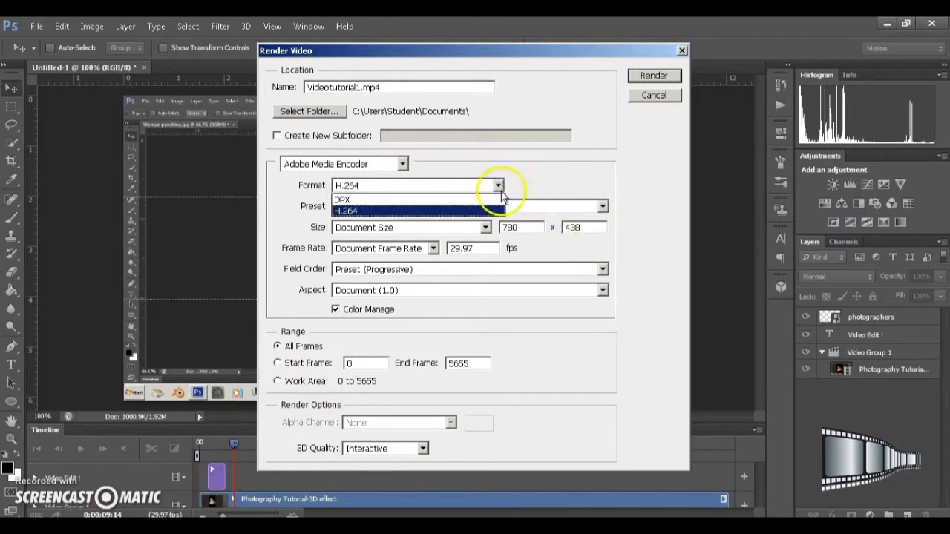
pyautogui.click(500, 186)
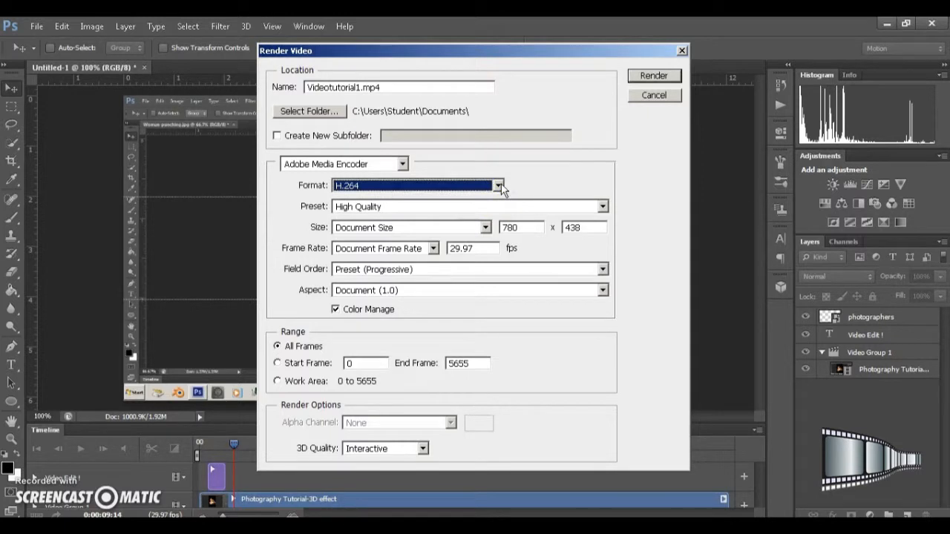
pyautogui.click(605, 226)
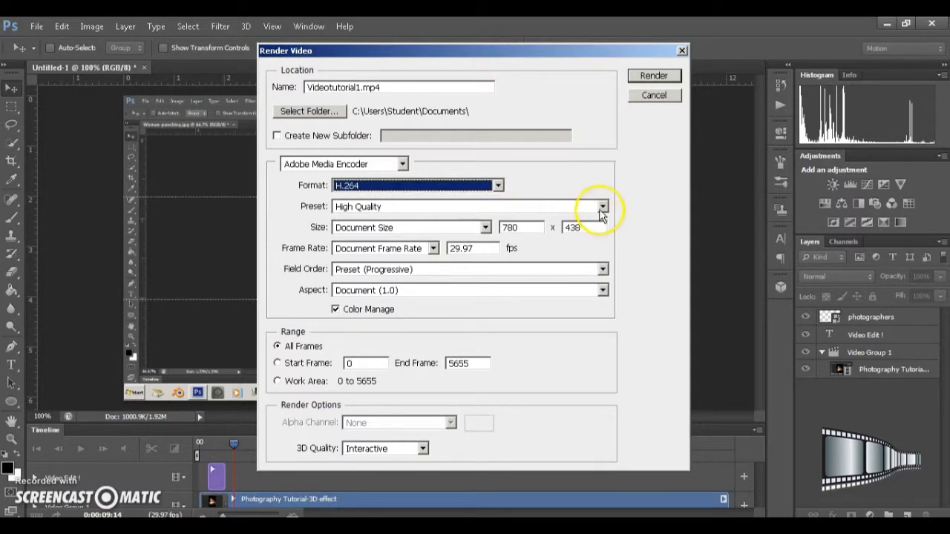
pyautogui.click(601, 209)
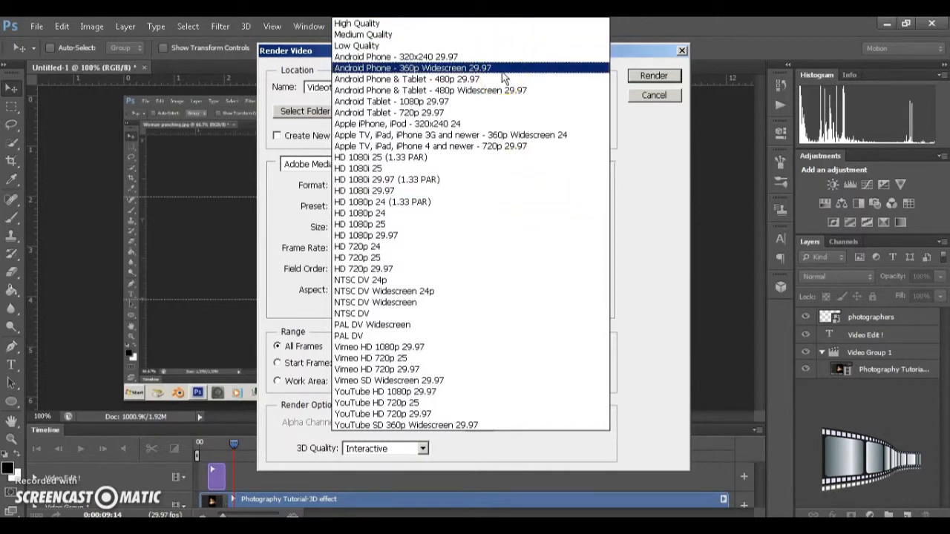
pyautogui.click(635, 208)
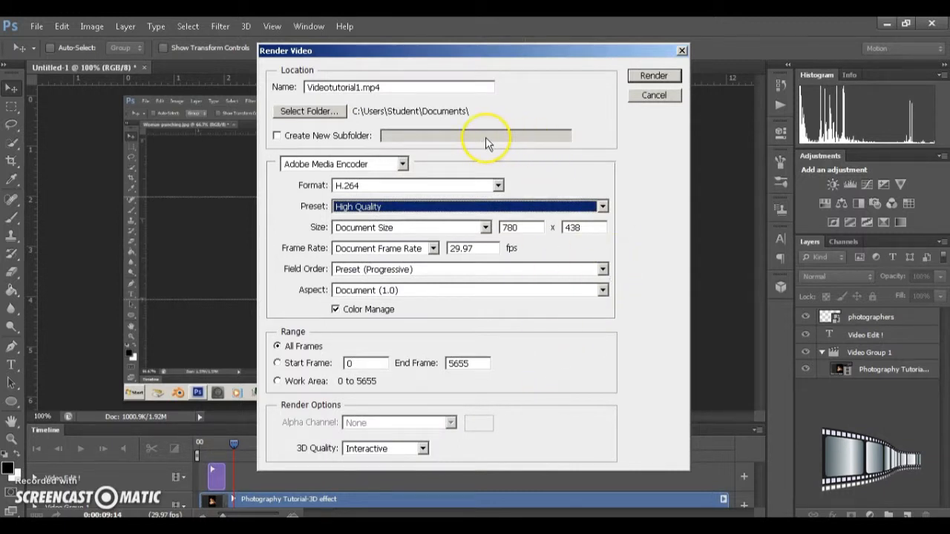
# Check the render folder choices, and leave the render settings without rendering.
pyautogui.click(314, 112)
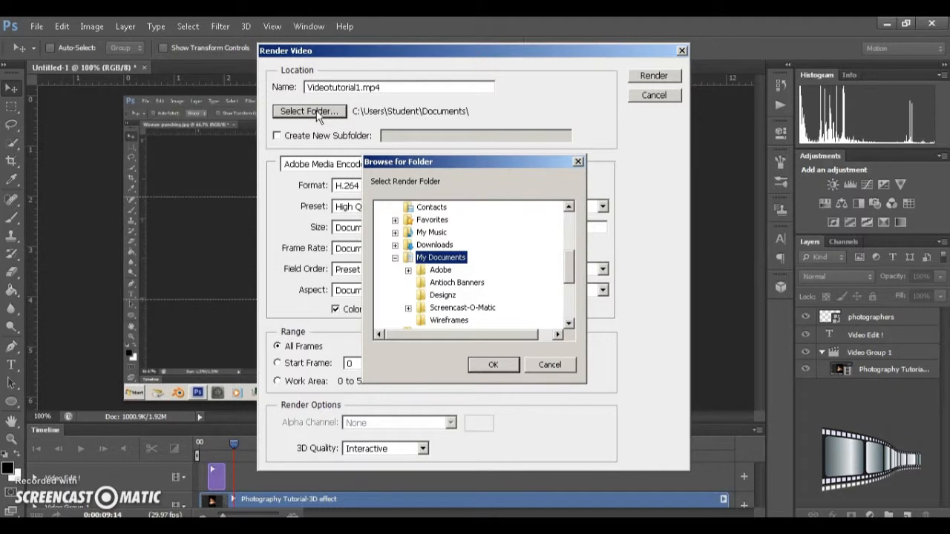
pyautogui.click(577, 161)
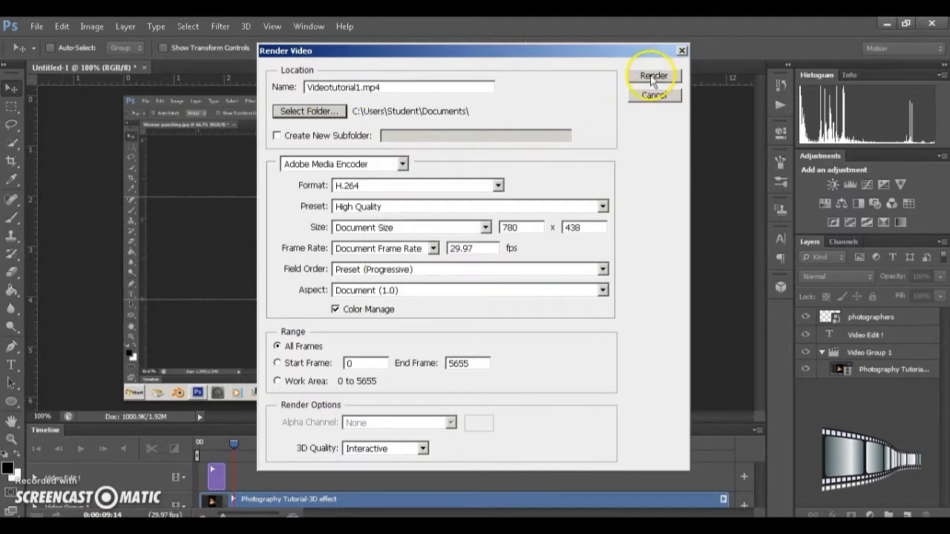
pyautogui.click(681, 52)
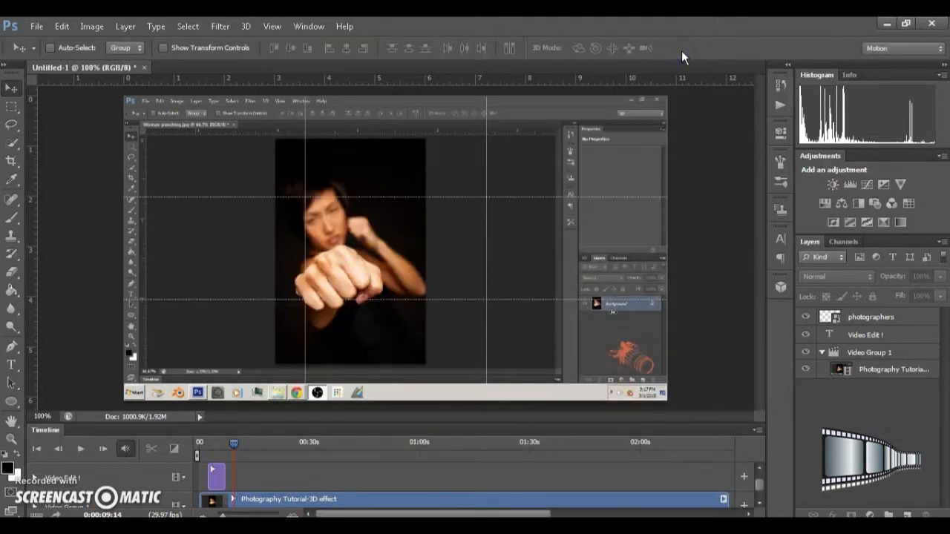